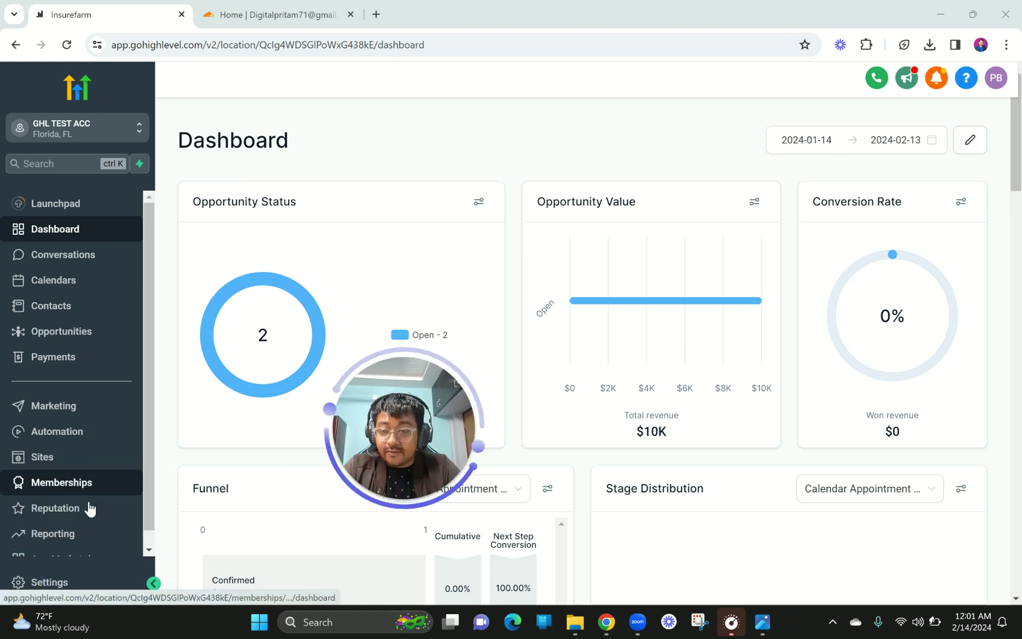
Open the sub-account Settings from the left sidebar and scroll down the settings list
{"action": "scroll", "coordinate": [78, 503], "scroll_direction": "down", "scroll_amount": 1}
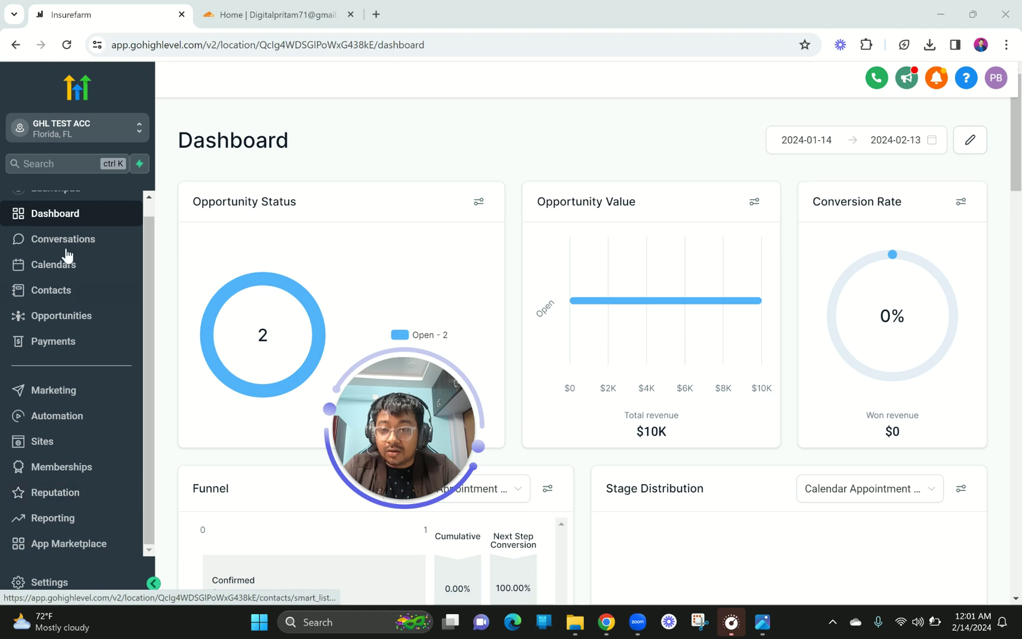
{"action": "left_click", "coordinate": [48, 585]}
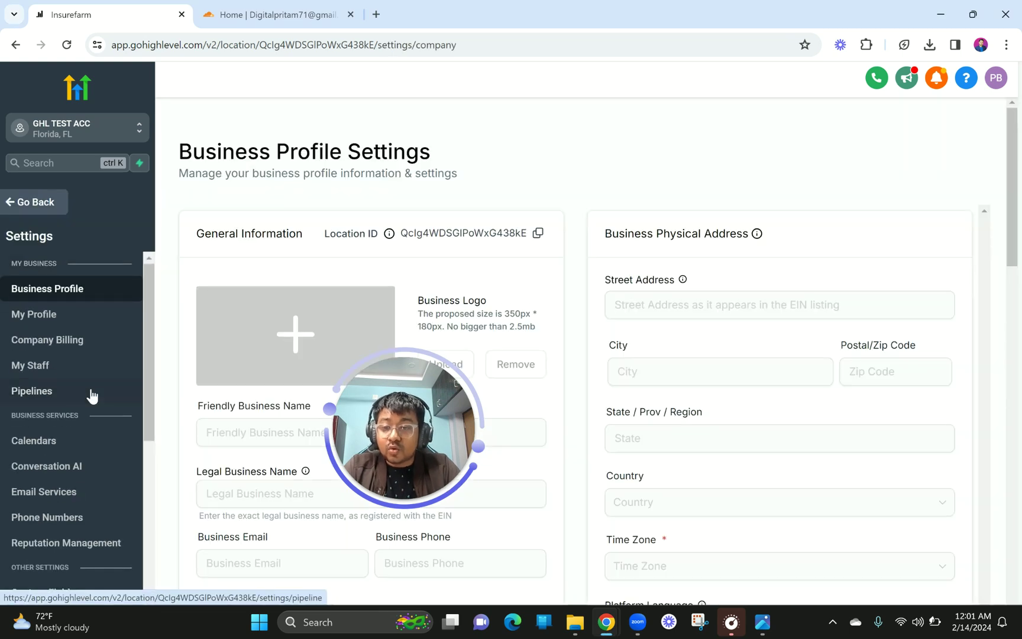
{"action": "left_click_drag", "start_coordinate": [144, 326], "coordinate": [148, 507]}
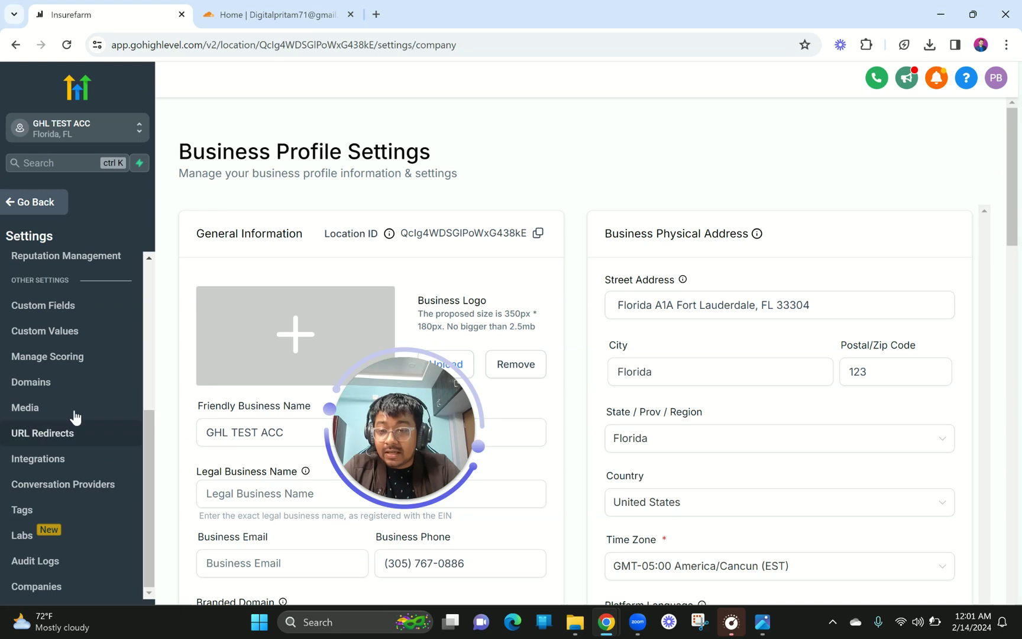
Review the connected domains on the Domains page, then bring up the Cloudflare Home tab
{"action": "left_click", "coordinate": [38, 390]}
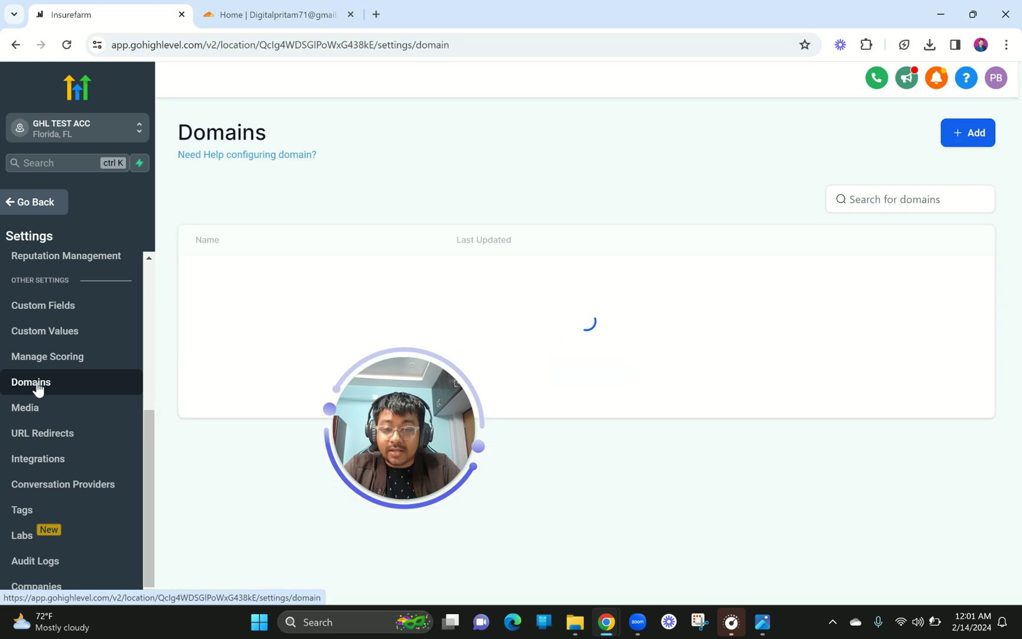
{"action": "left_click_drag", "start_coordinate": [428, 422], "coordinate": [112, 415]}
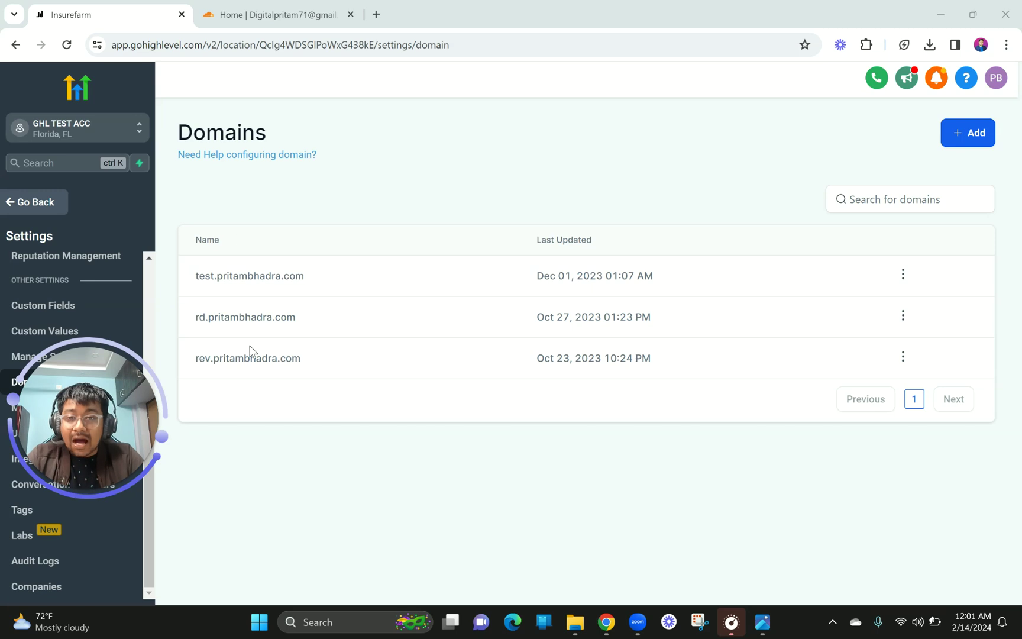
{"action": "left_click", "coordinate": [281, 9]}
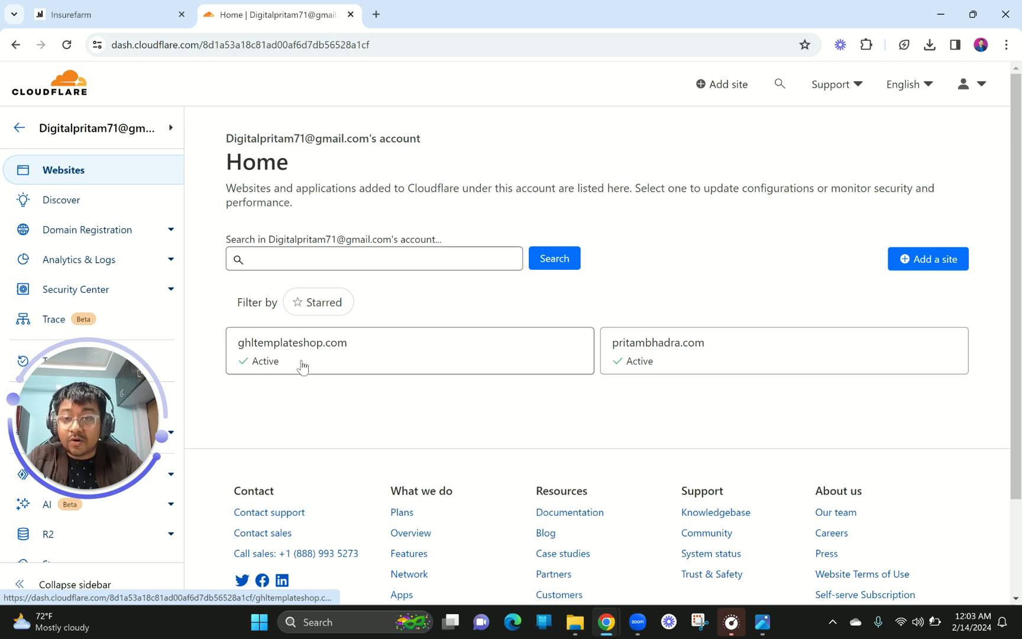
Start connecting a new domain from GoHighLevel's Domains page with + Add
{"action": "left_click", "coordinate": [126, 9]}
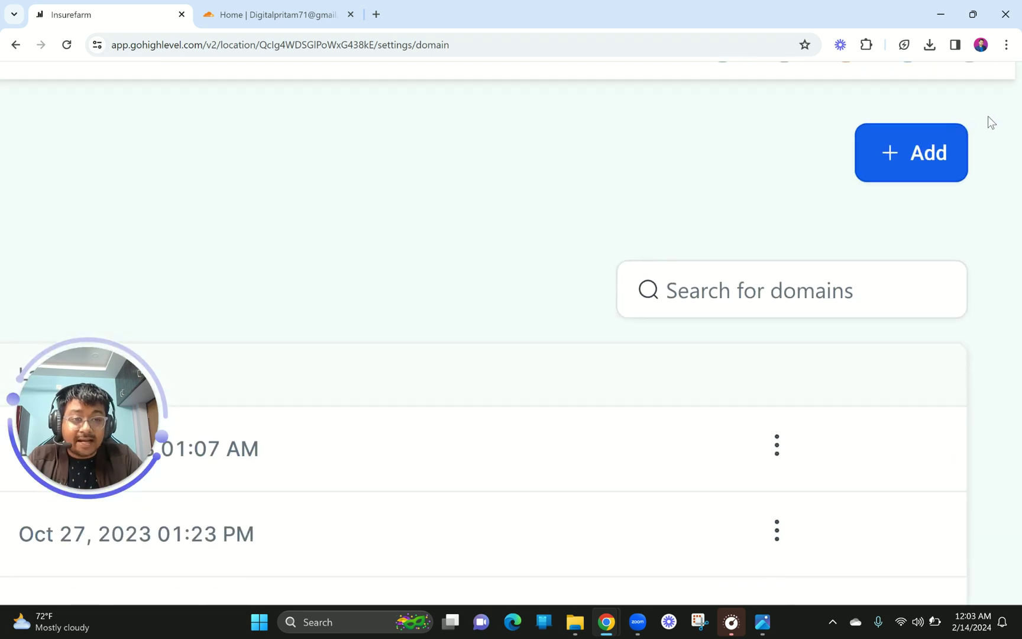
{"action": "left_click", "coordinate": [957, 141]}
{"action": "left_click", "coordinate": [422, 351]}
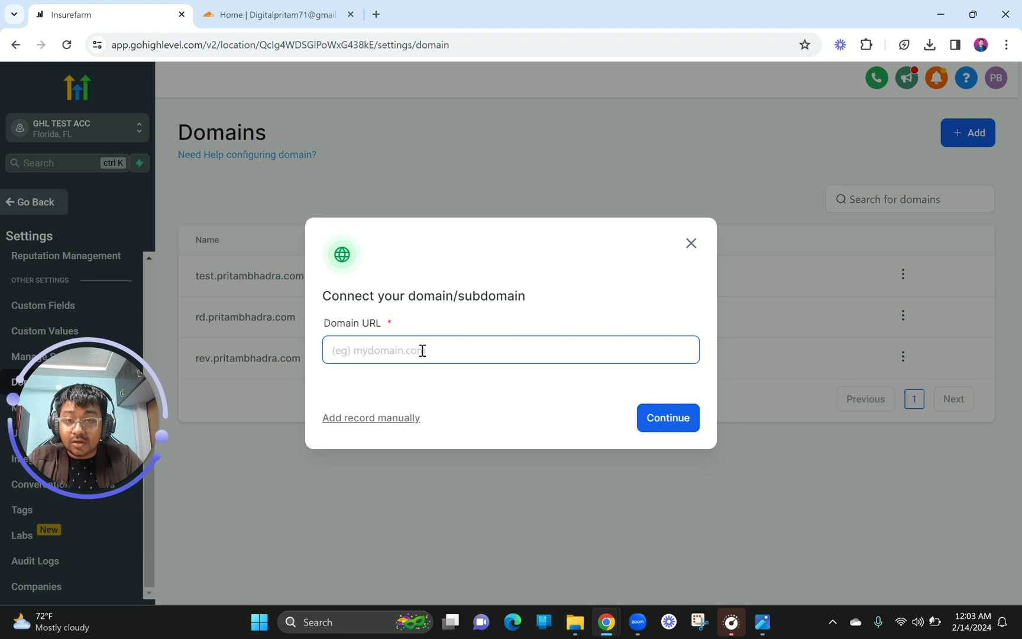
Copy ghltemplateshop.com from its Cloudflare site overview and paste it into Domain URL
{"action": "left_click", "coordinate": [277, 15]}
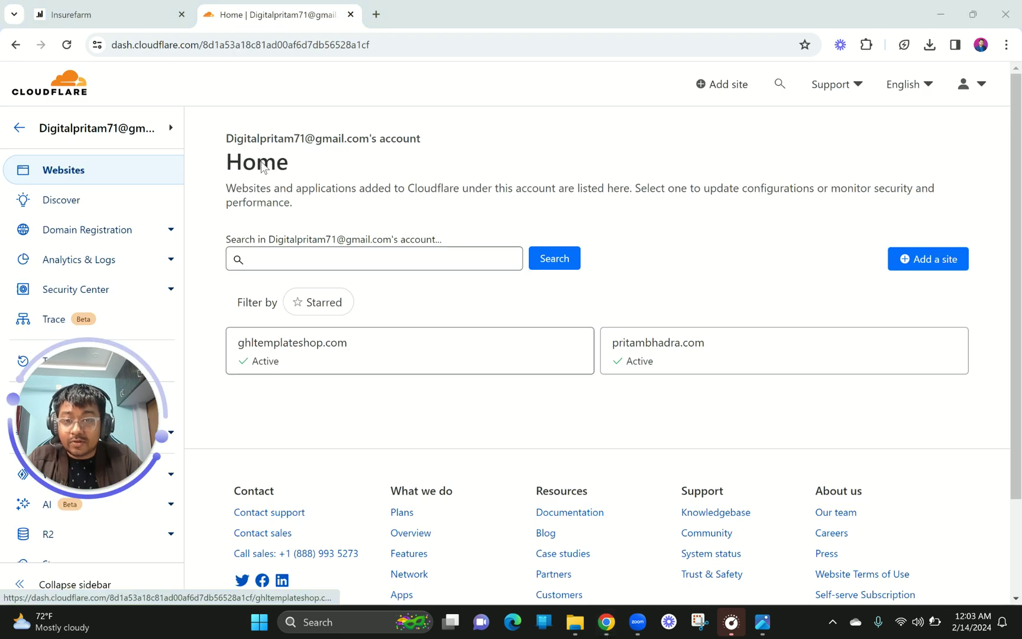
{"action": "left_click", "coordinate": [301, 356]}
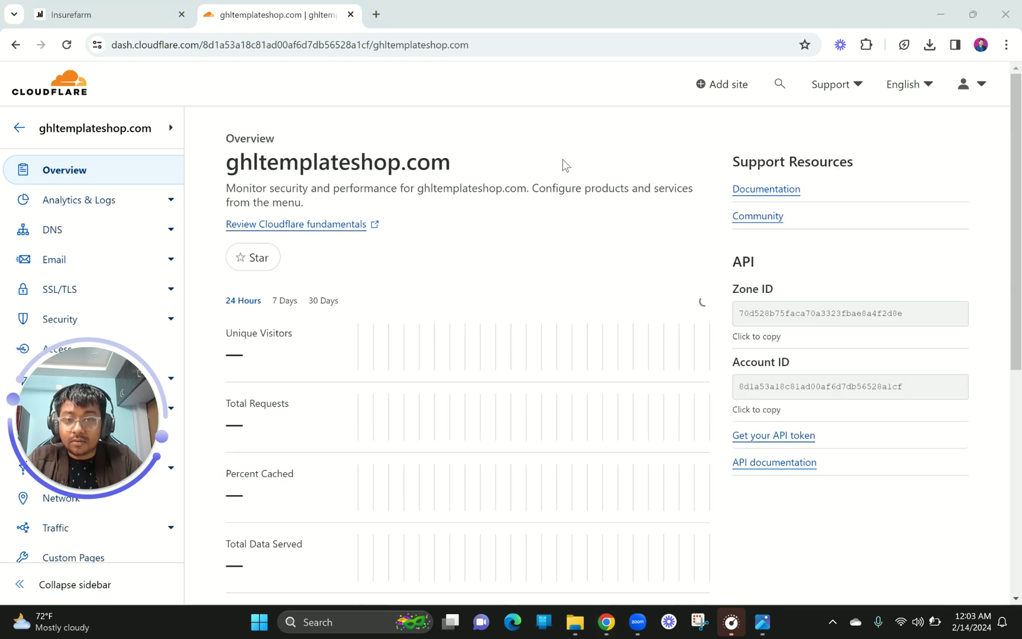
{"action": "left_click_drag", "start_coordinate": [223, 163], "coordinate": [454, 171]}
{"action": "key", "text": "ctrl+c"}
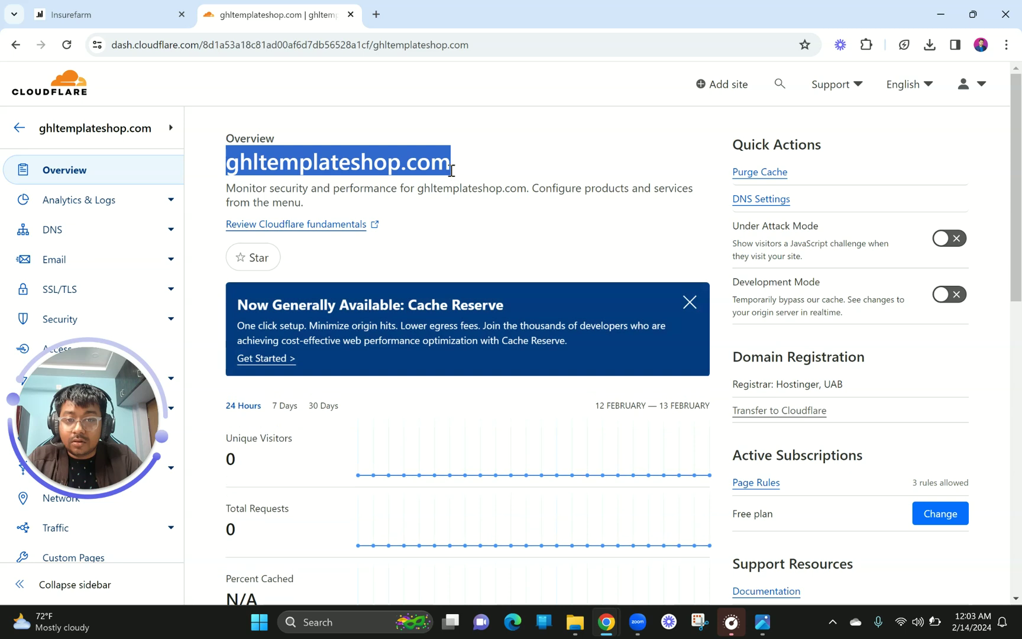
{"action": "left_click", "coordinate": [97, 10]}
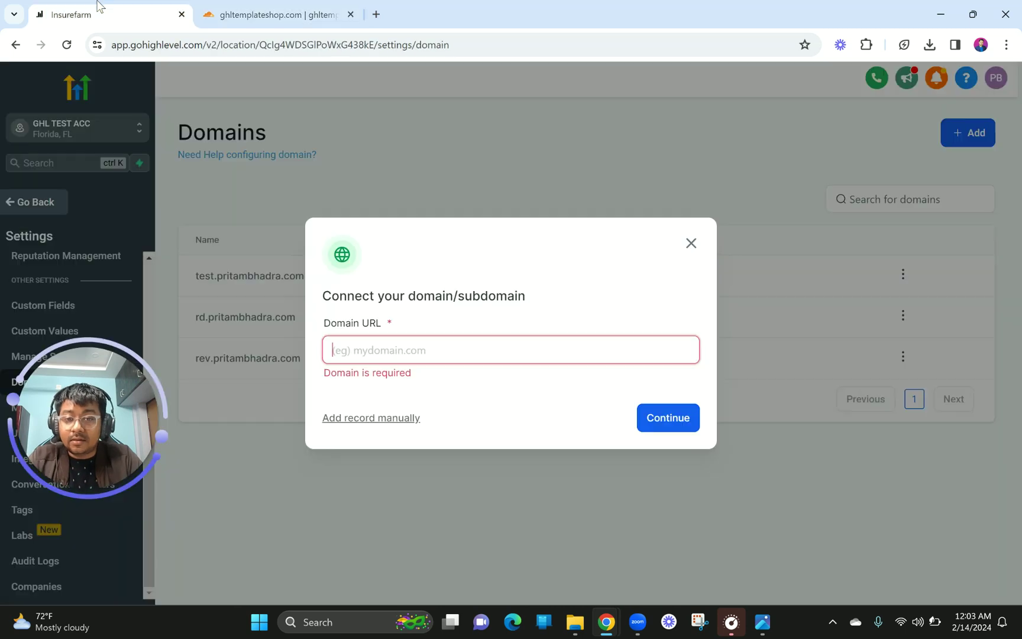
{"action": "left_click", "coordinate": [396, 339]}
{"action": "key", "text": "ctrl+v"}
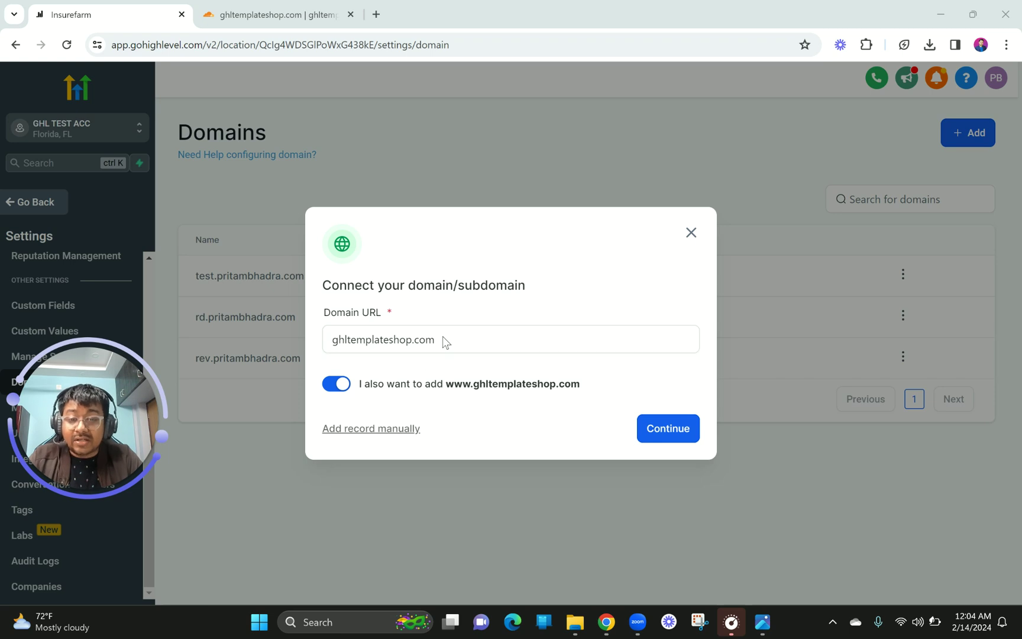
Keep the 'also add www' toggle on, continue, and authorize ghltemplateshop.com through Cloudflare
{"action": "left_click", "coordinate": [338, 388]}
{"action": "left_click", "coordinate": [338, 387]}
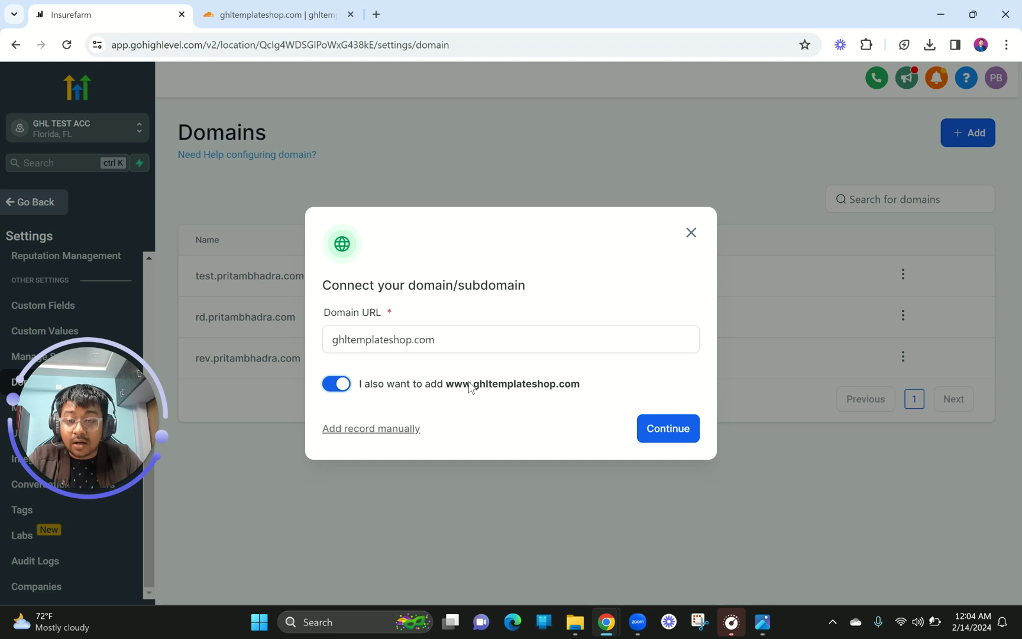
{"action": "left_click", "coordinate": [660, 435]}
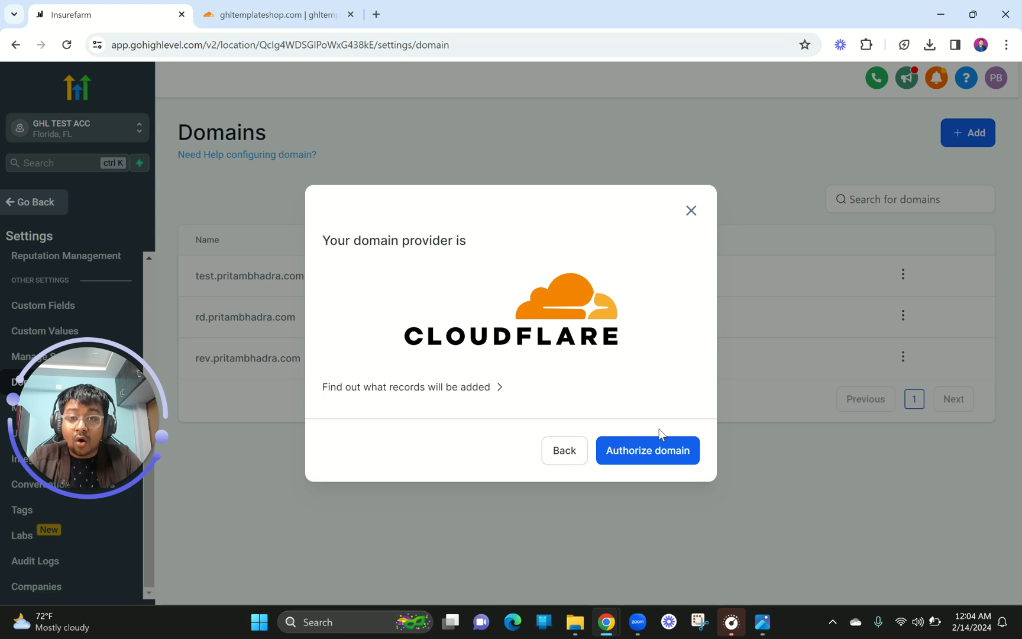
{"action": "left_click", "coordinate": [291, 17]}
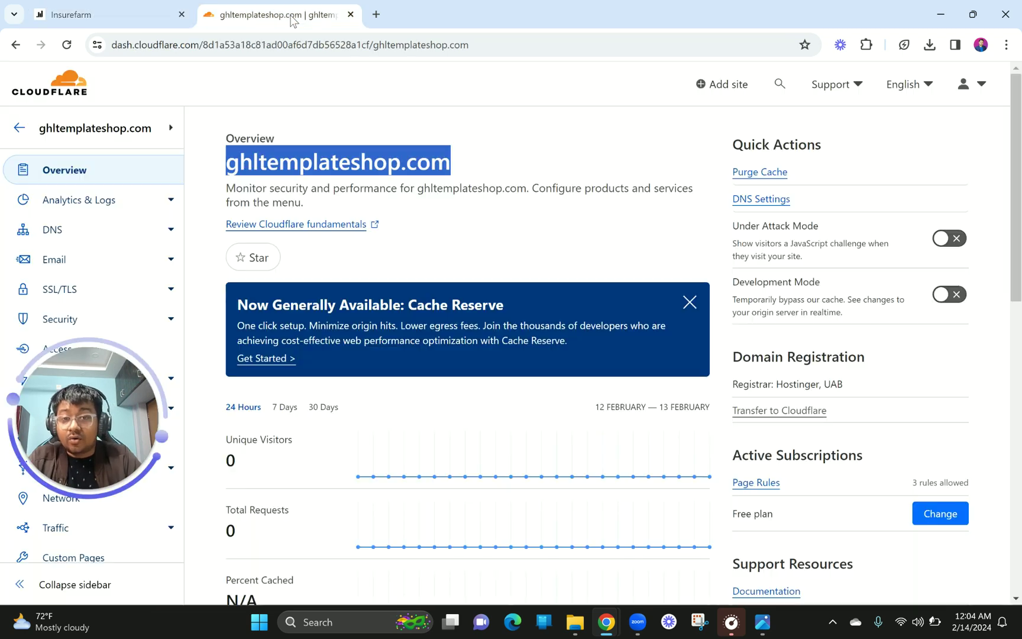
{"action": "left_click", "coordinate": [129, 8]}
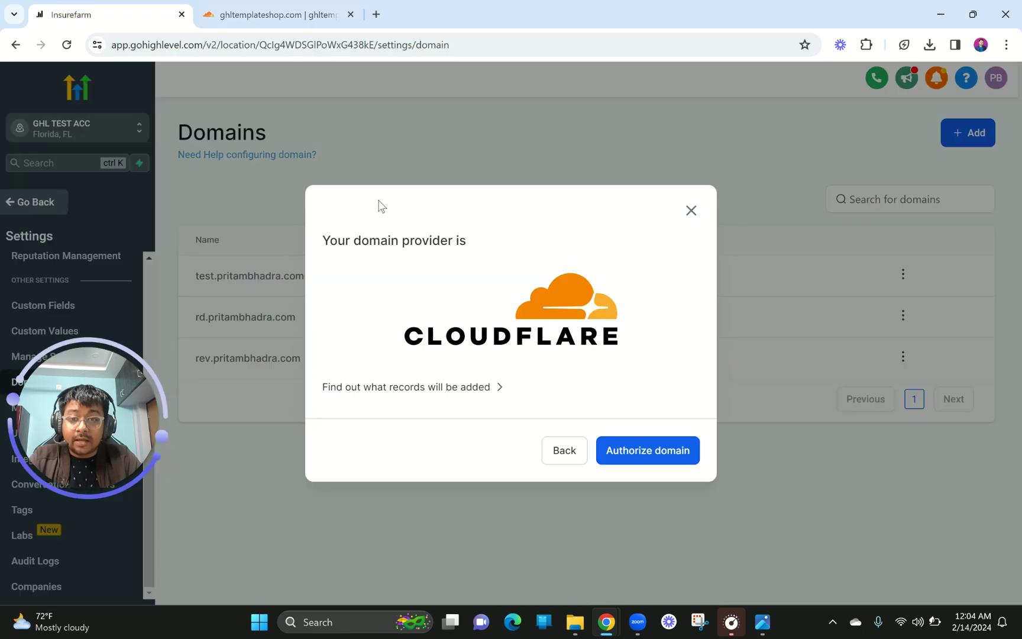
{"action": "left_click", "coordinate": [633, 462]}
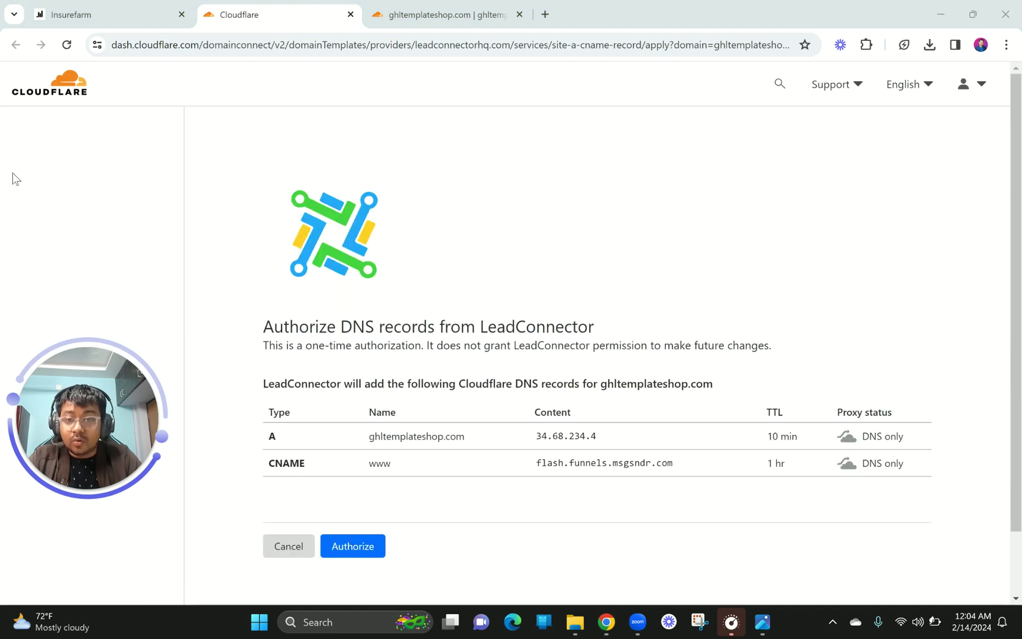
Check the A record 34.68.234.4 and www CNAME flash.funnels.msgsndr.com, then authorize them
{"action": "scroll", "coordinate": [374, 318], "scroll_direction": "down", "scroll_amount": 1}
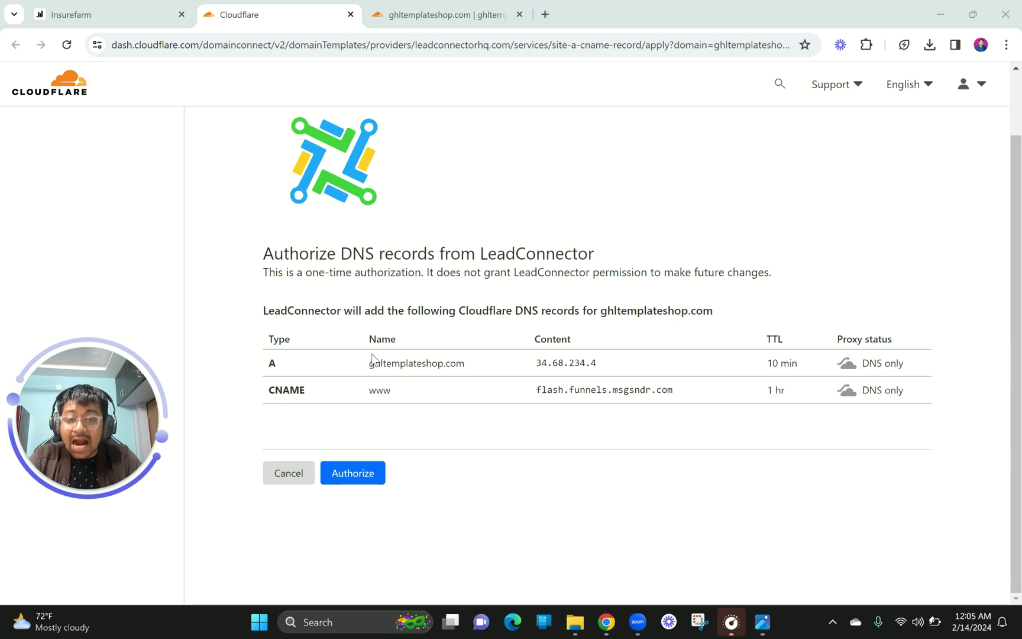
{"action": "left_click_drag", "start_coordinate": [365, 361], "coordinate": [479, 394]}
{"action": "left_click", "coordinate": [484, 396]}
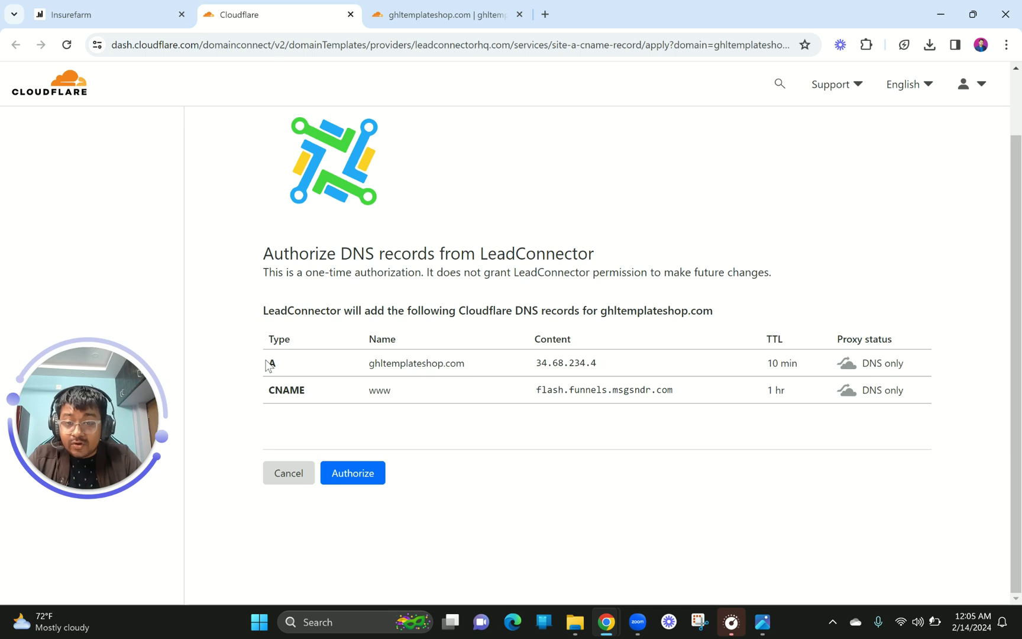
{"action": "left_click_drag", "start_coordinate": [365, 367], "coordinate": [479, 365]}
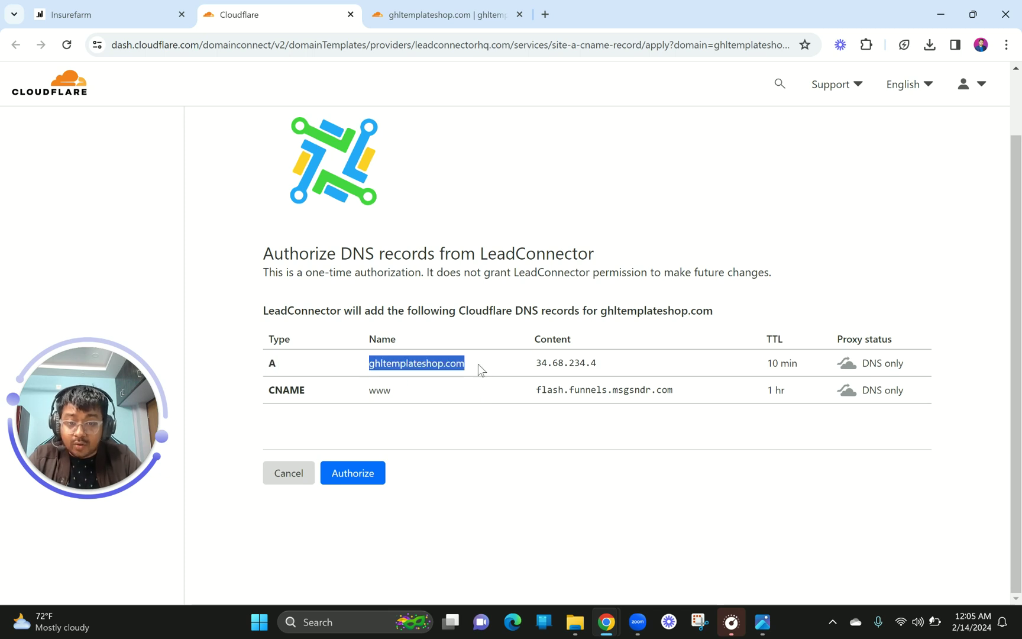
{"action": "left_click", "coordinate": [258, 404]}
{"action": "left_click_drag", "start_coordinate": [265, 391], "coordinate": [412, 399]}
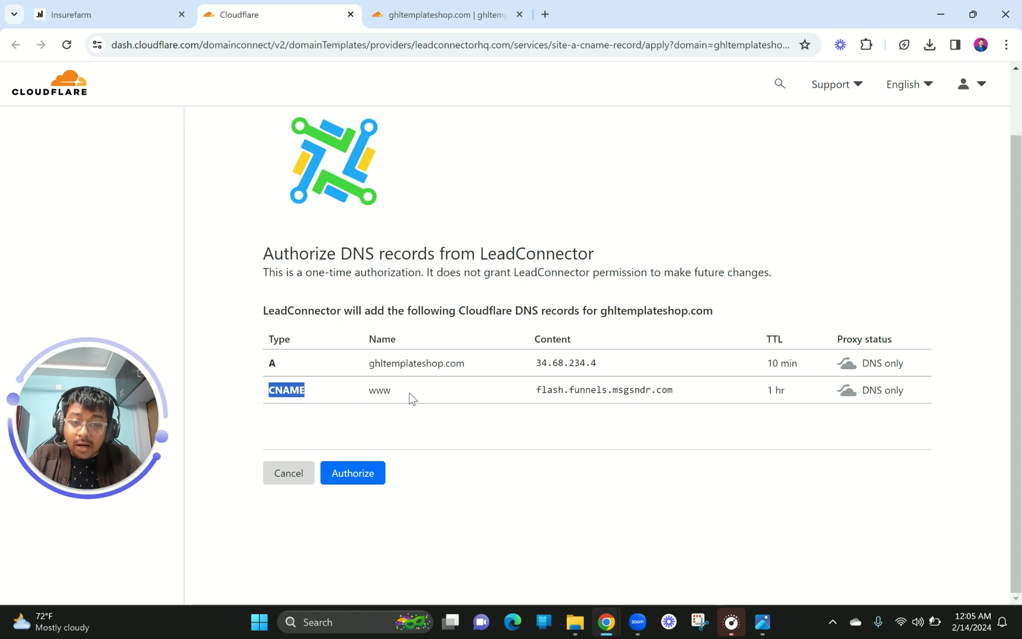
{"action": "left_click", "coordinate": [534, 365]}
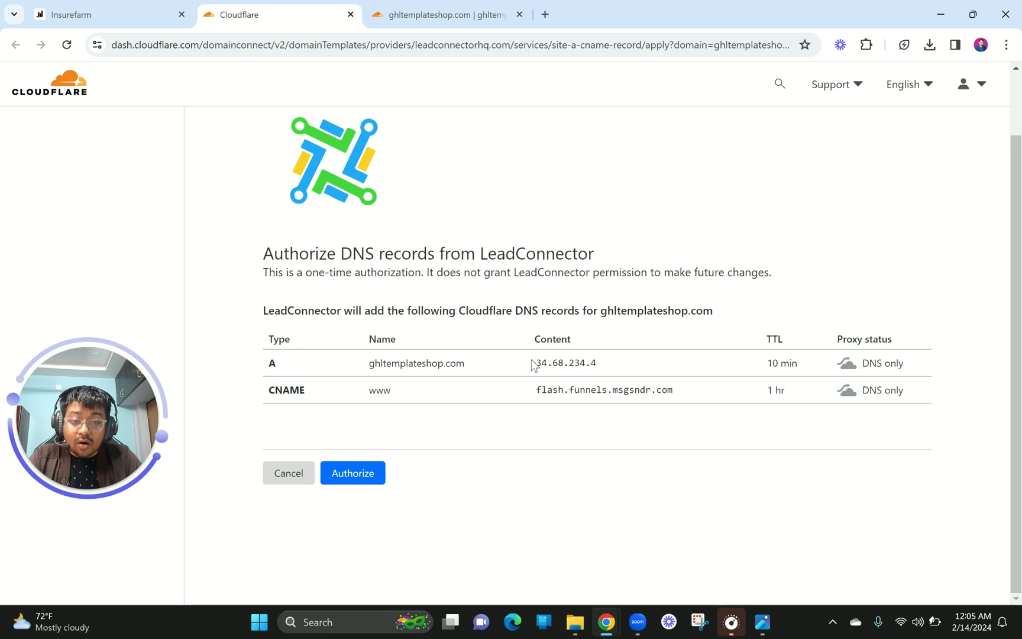
{"action": "left_click_drag", "start_coordinate": [534, 365], "coordinate": [599, 366]}
{"action": "left_click_drag", "start_coordinate": [538, 392], "coordinate": [710, 390]}
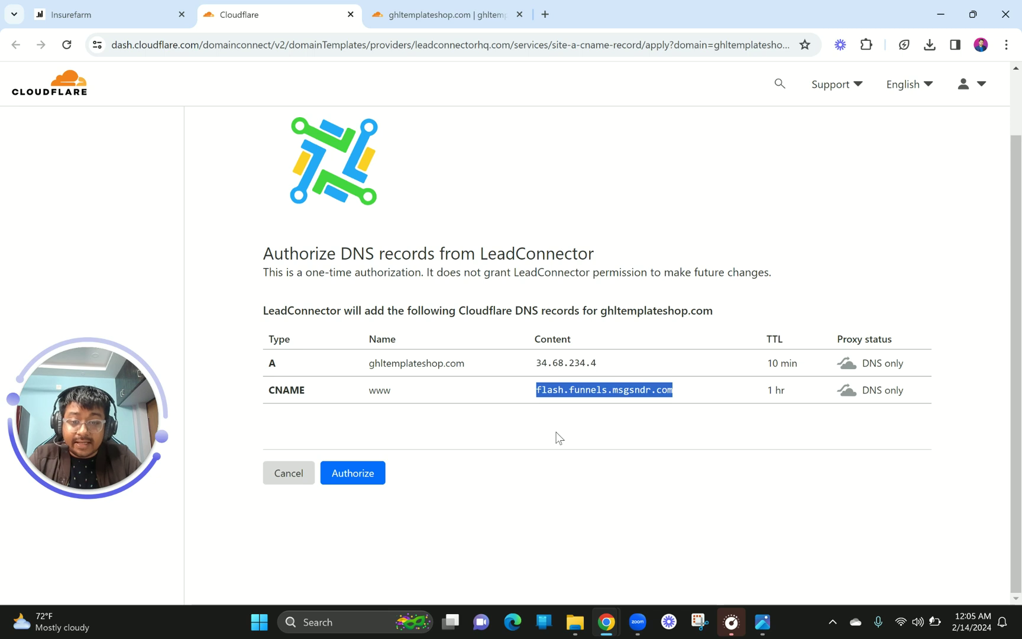
{"action": "left_click", "coordinate": [358, 477]}
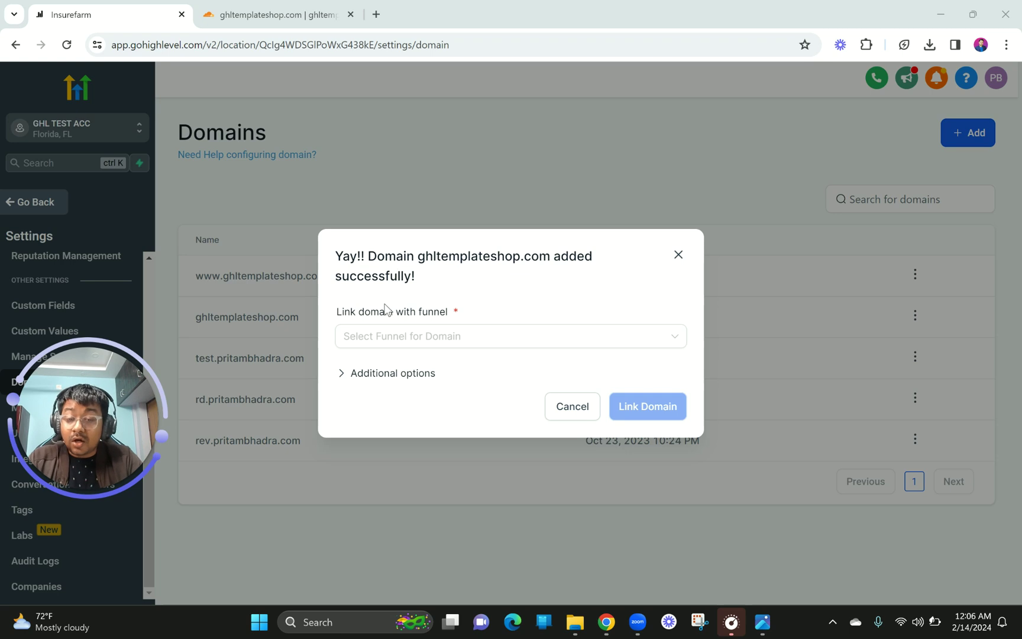
Link the domain to the Consulting Firm Website funnel with Home as the default step
{"action": "left_click", "coordinate": [442, 338]}
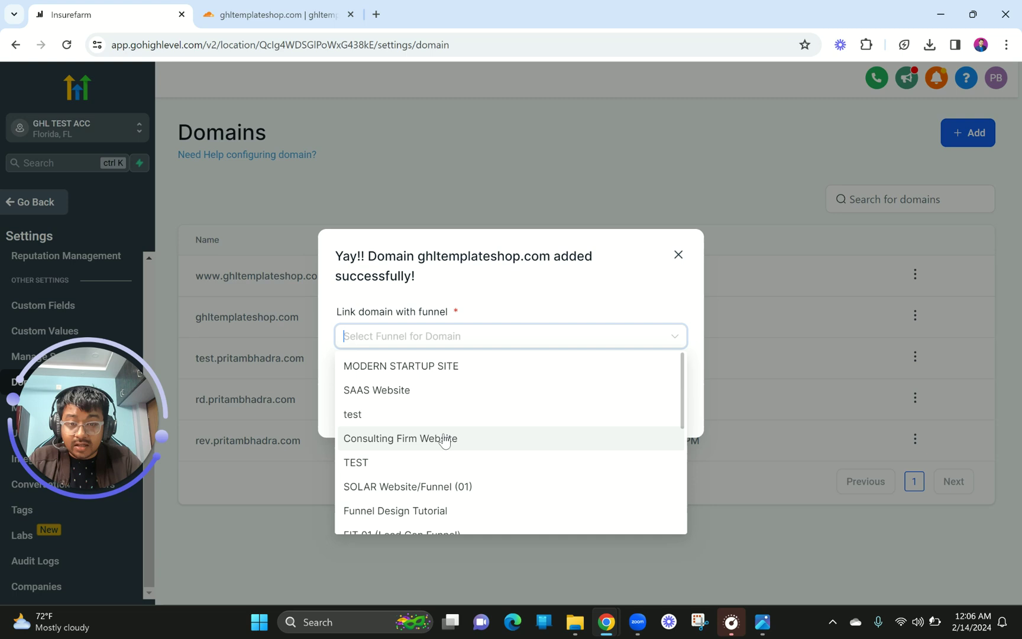
{"action": "left_click", "coordinate": [423, 437]}
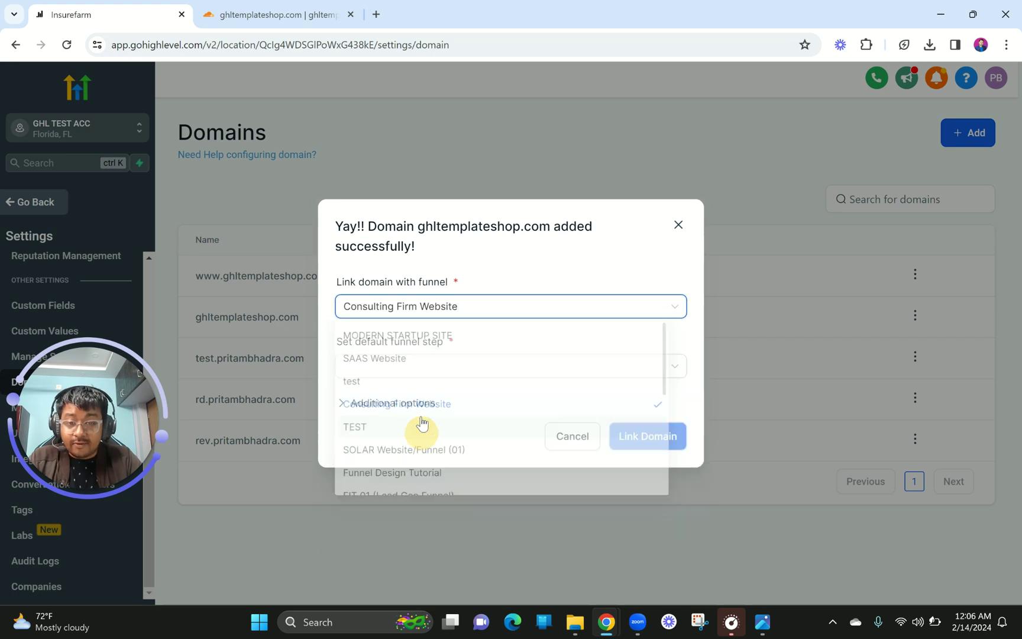
{"action": "left_click", "coordinate": [402, 372]}
{"action": "left_click", "coordinate": [408, 396]}
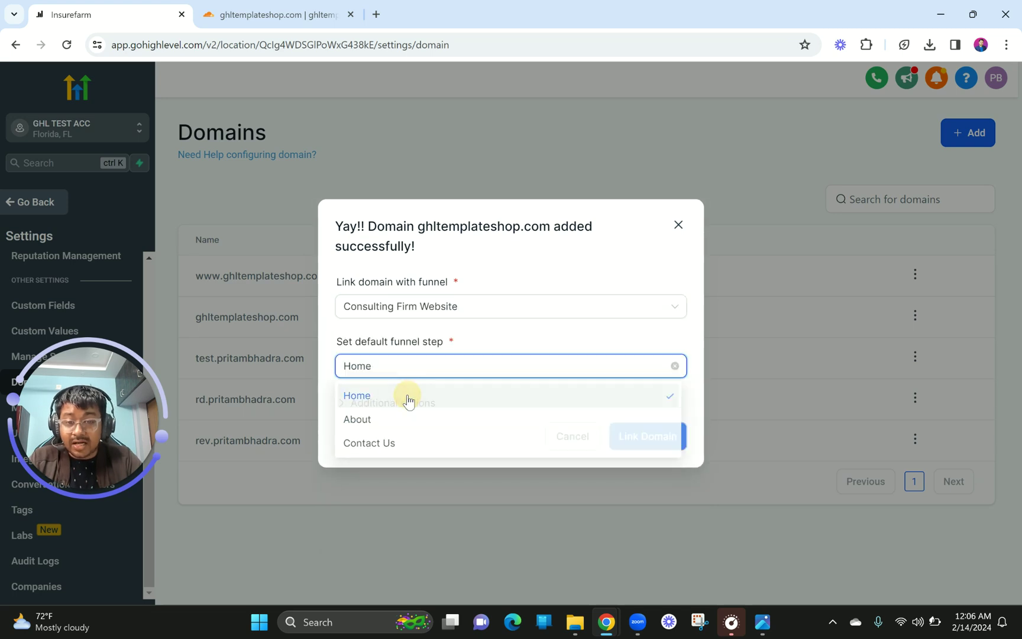
Set MODERN STARTUP SITE / Home as the 404 page and link the domain
{"action": "left_click", "coordinate": [415, 406]}
{"action": "left_click", "coordinate": [417, 418]}
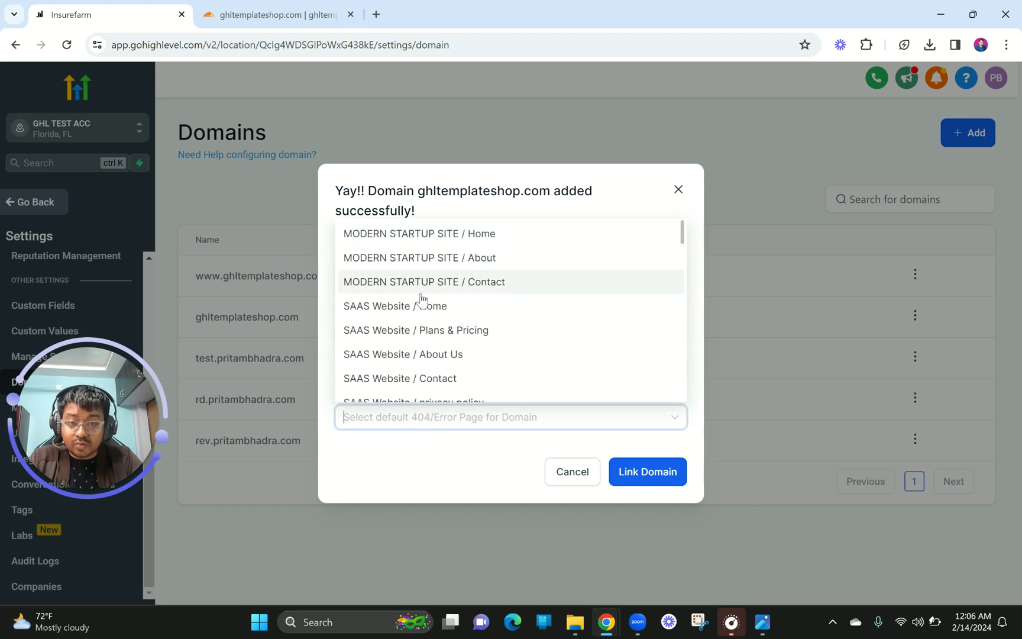
{"action": "left_click", "coordinate": [421, 306]}
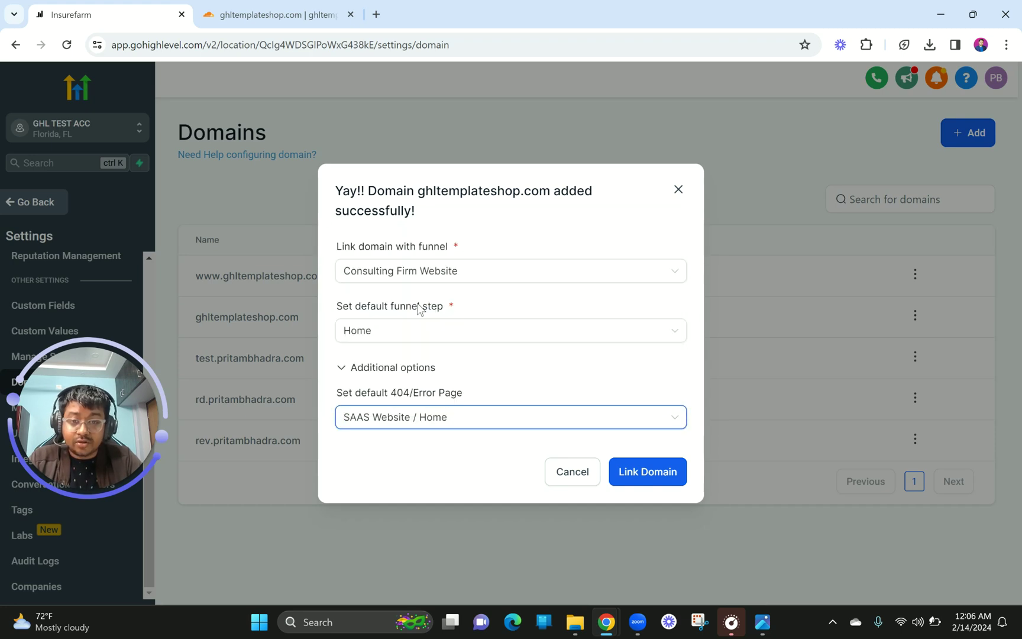
{"action": "left_click", "coordinate": [400, 418]}
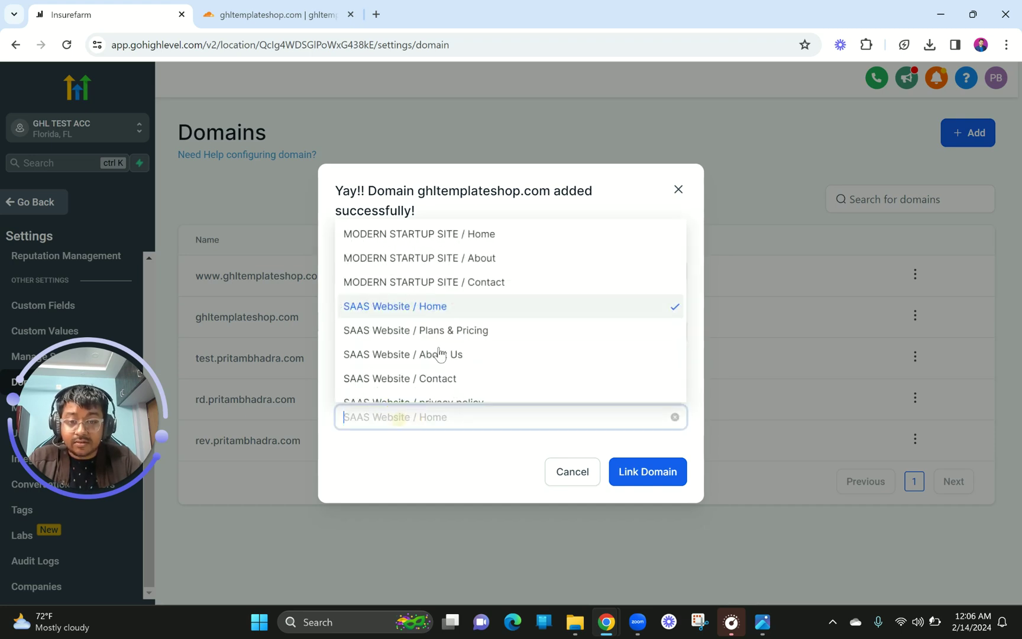
{"action": "left_click", "coordinate": [424, 234]}
{"action": "left_click", "coordinate": [647, 477]}
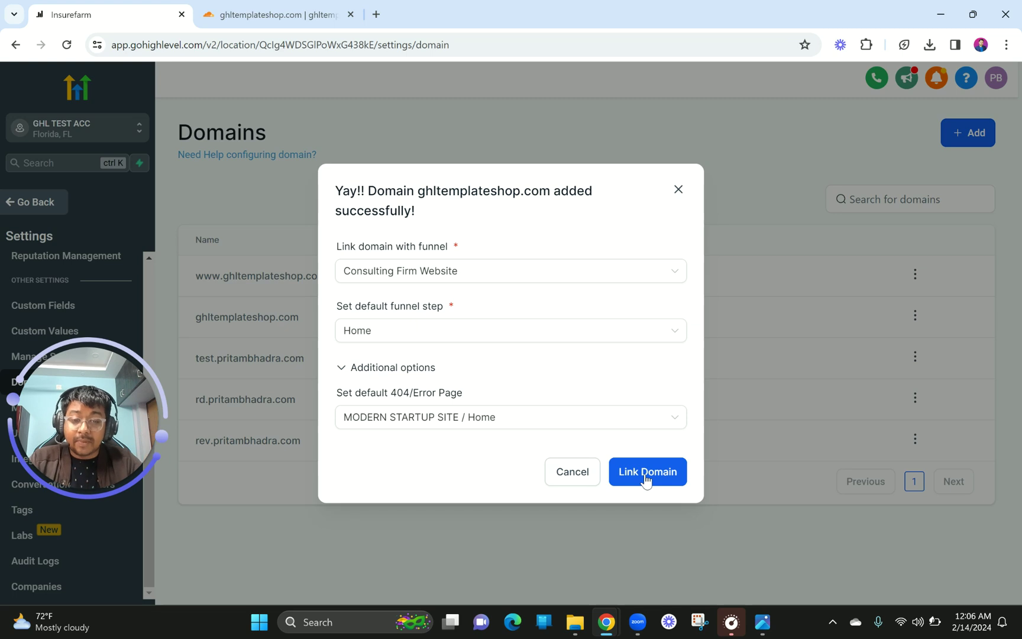
{"action": "left_click", "coordinate": [645, 477]}
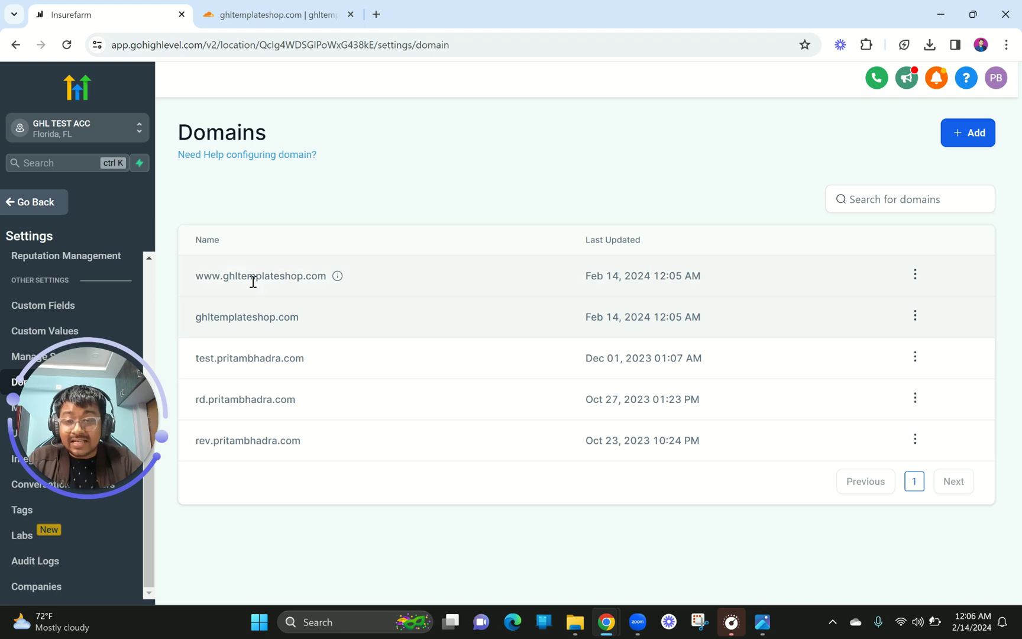
Compare the www and root entries in the Domains list, ending with ghltemplateshop.com selected for copying
{"action": "left_click_drag", "start_coordinate": [192, 276], "coordinate": [372, 276]}
{"action": "left_click_drag", "start_coordinate": [195, 317], "coordinate": [386, 305]}
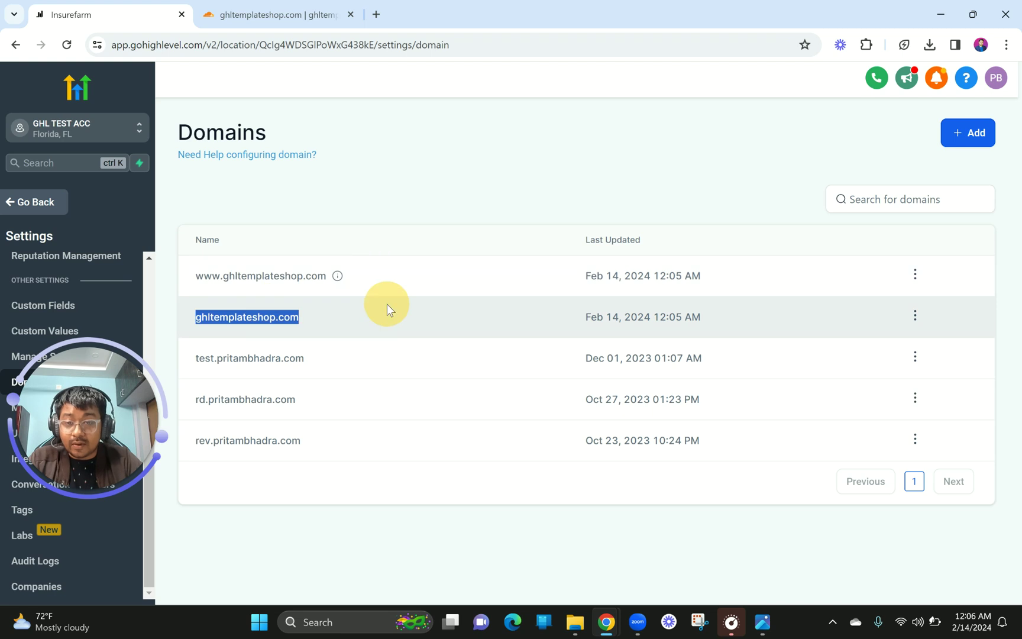
{"action": "left_click_drag", "start_coordinate": [200, 278], "coordinate": [338, 276]}
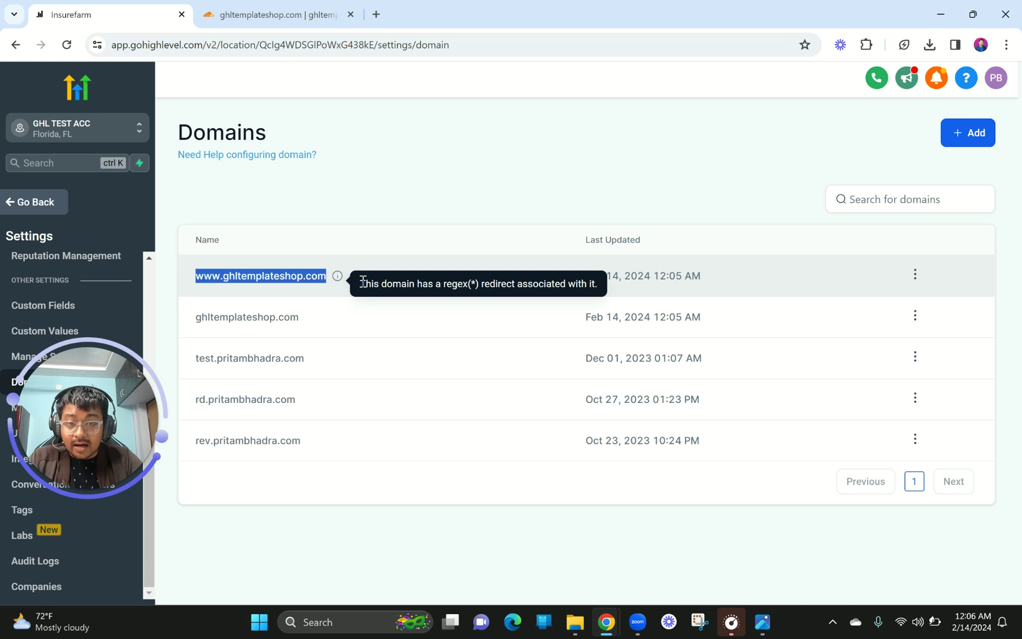
{"action": "scroll", "coordinate": [362, 285], "scroll_direction": "up", "scroll_amount": 5}
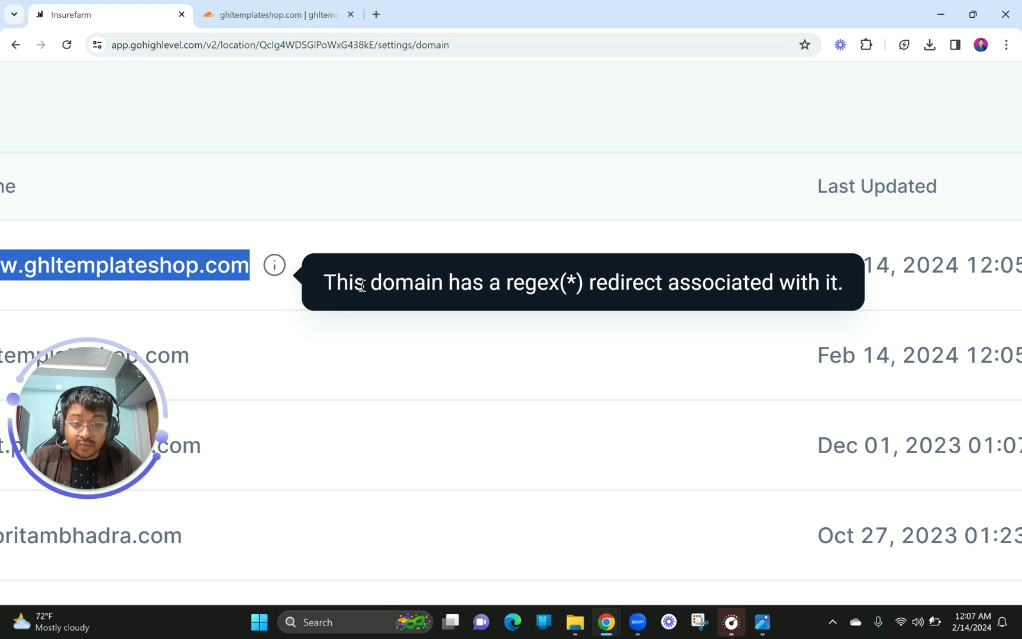
{"action": "scroll", "coordinate": [363, 285], "scroll_direction": "down", "scroll_amount": 5}
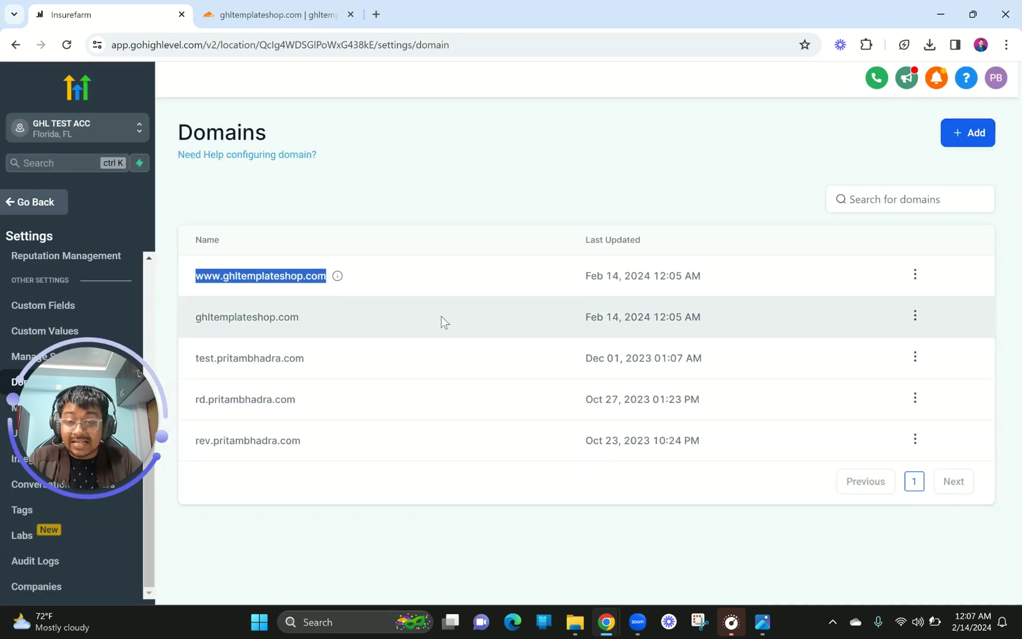
{"action": "left_click", "coordinate": [230, 277]}
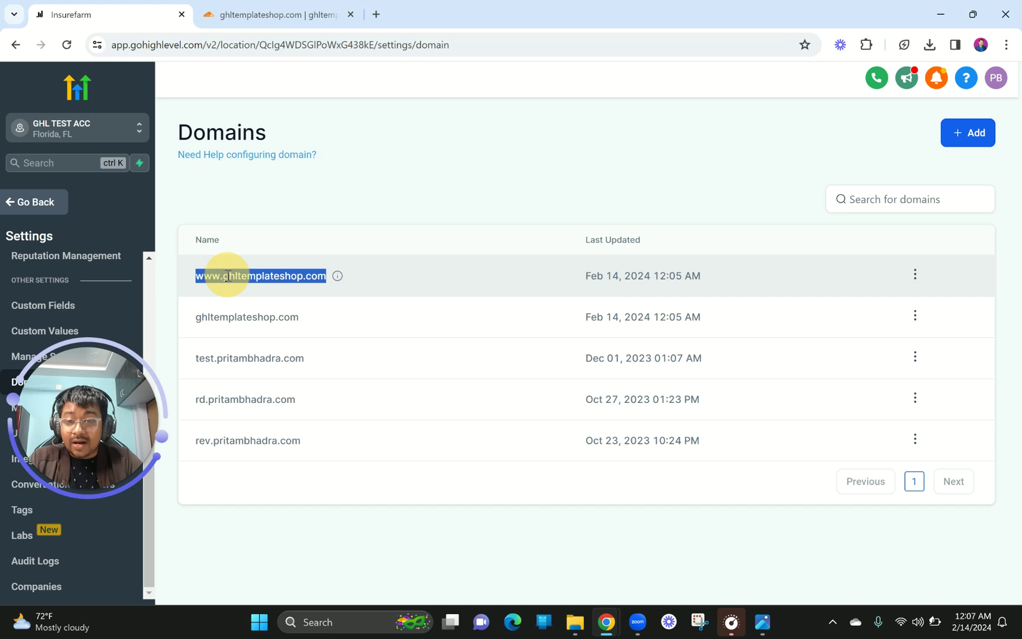
{"action": "left_click_drag", "start_coordinate": [199, 278], "coordinate": [225, 277]}
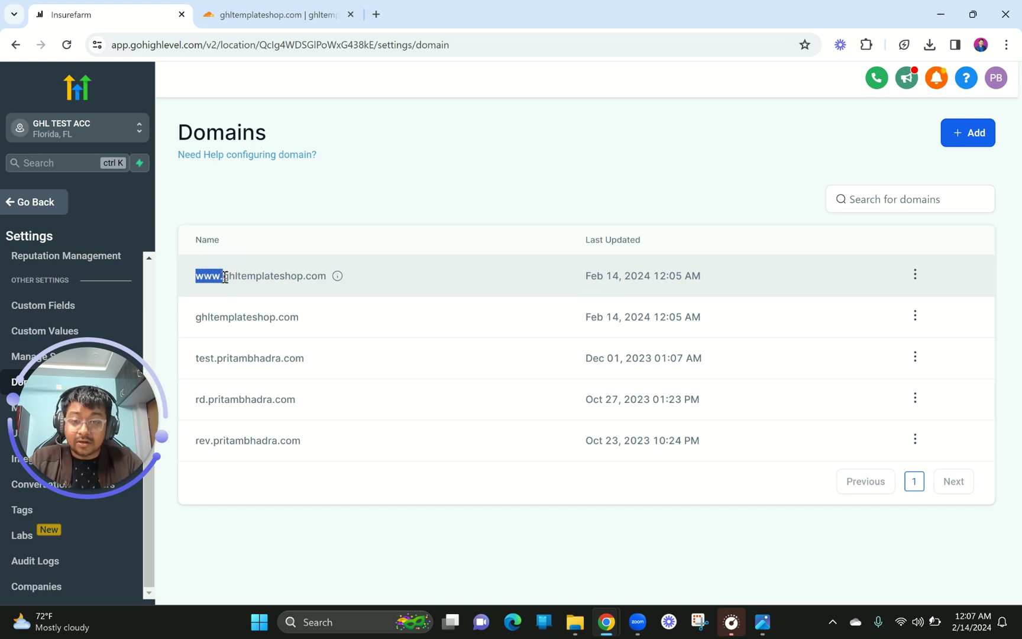
{"action": "left_click_drag", "start_coordinate": [194, 317], "coordinate": [300, 316]}
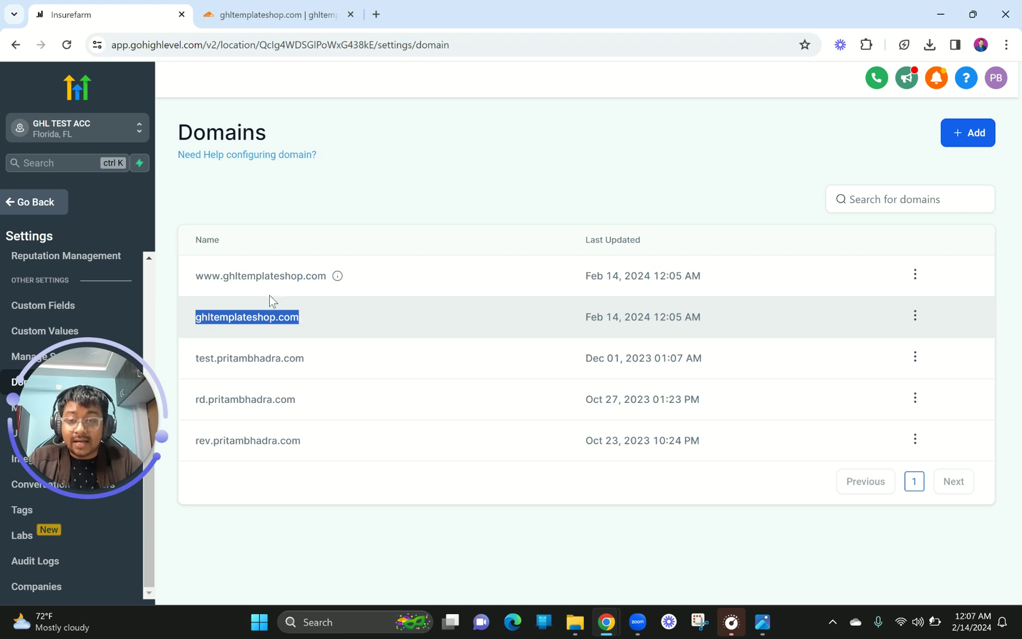
{"action": "left_click_drag", "start_coordinate": [195, 276], "coordinate": [222, 279]}
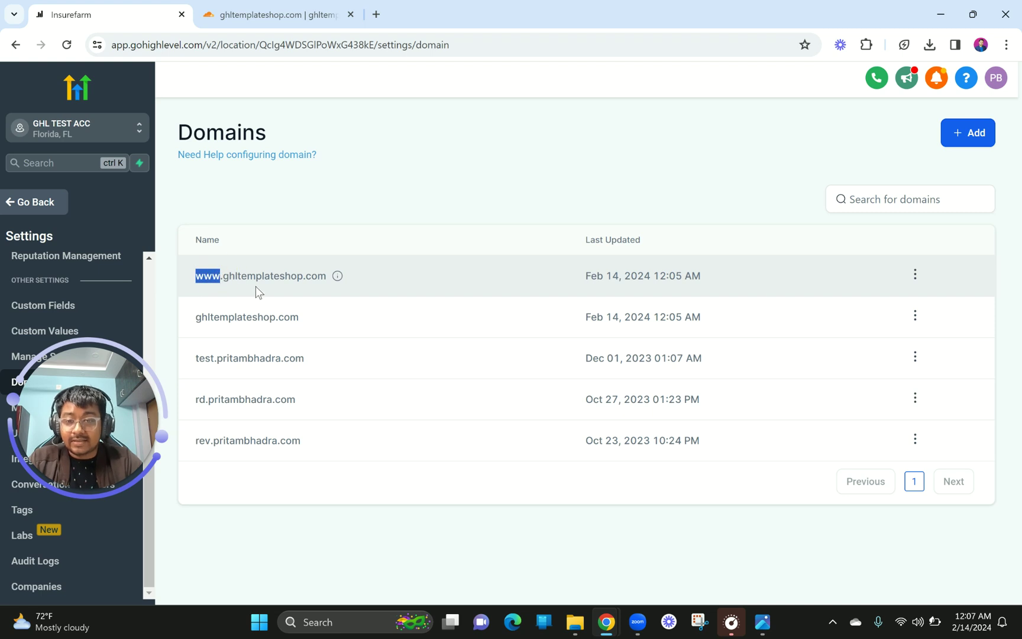
{"action": "left_click", "coordinate": [263, 312]}
{"action": "left_click_drag", "start_coordinate": [194, 310], "coordinate": [301, 320]}
{"action": "key", "text": "ctrl+c"}
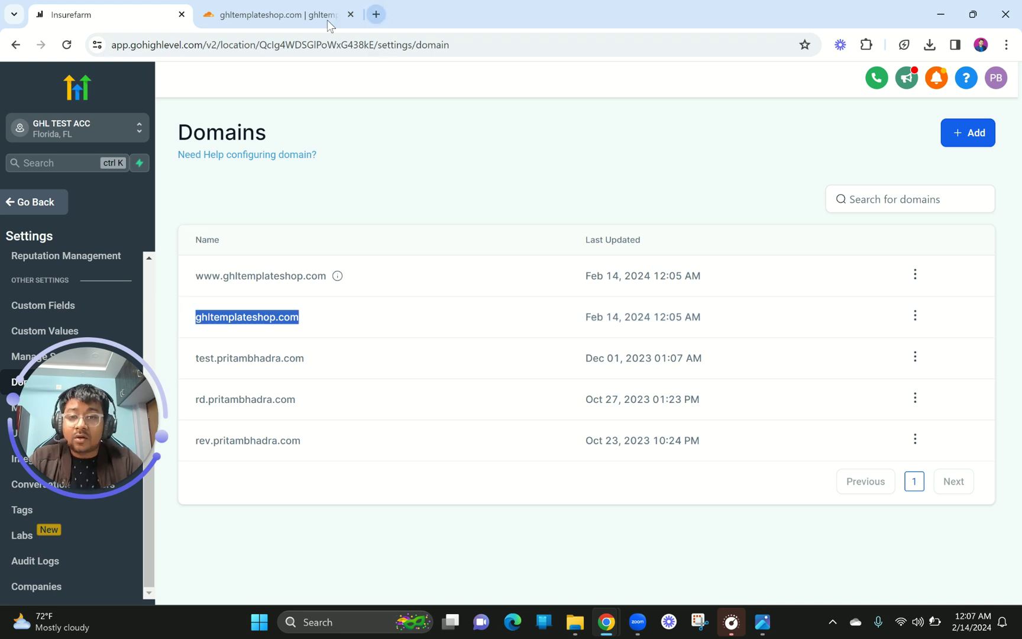
Load ghltemplateshop.com in a new tab and scroll through the live site
{"action": "left_click", "coordinate": [377, 12]}
{"action": "key", "text": "ctrl+v"}
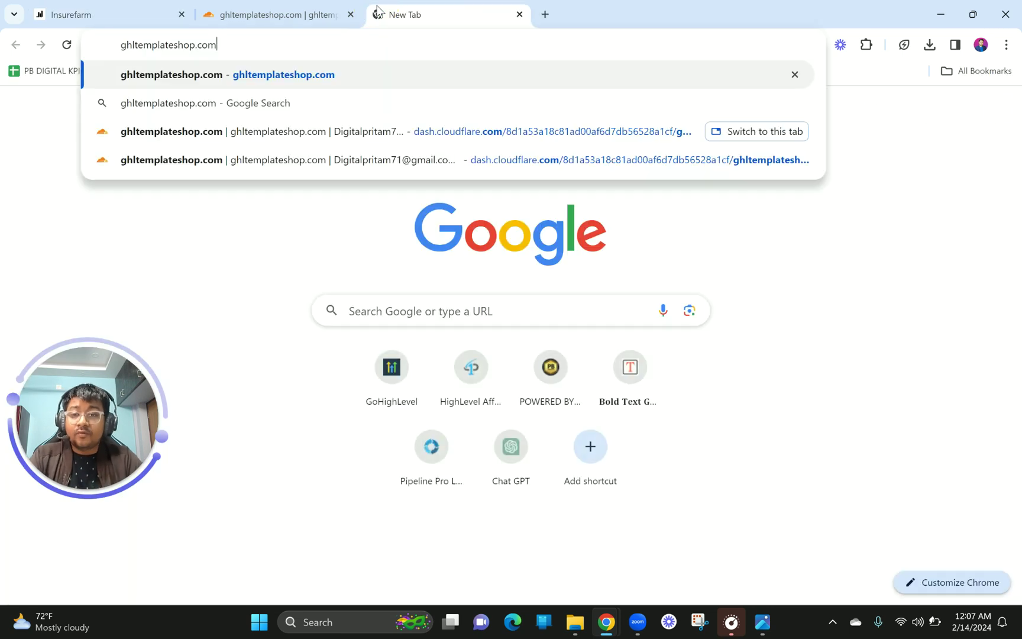
{"action": "key", "text": "Return"}
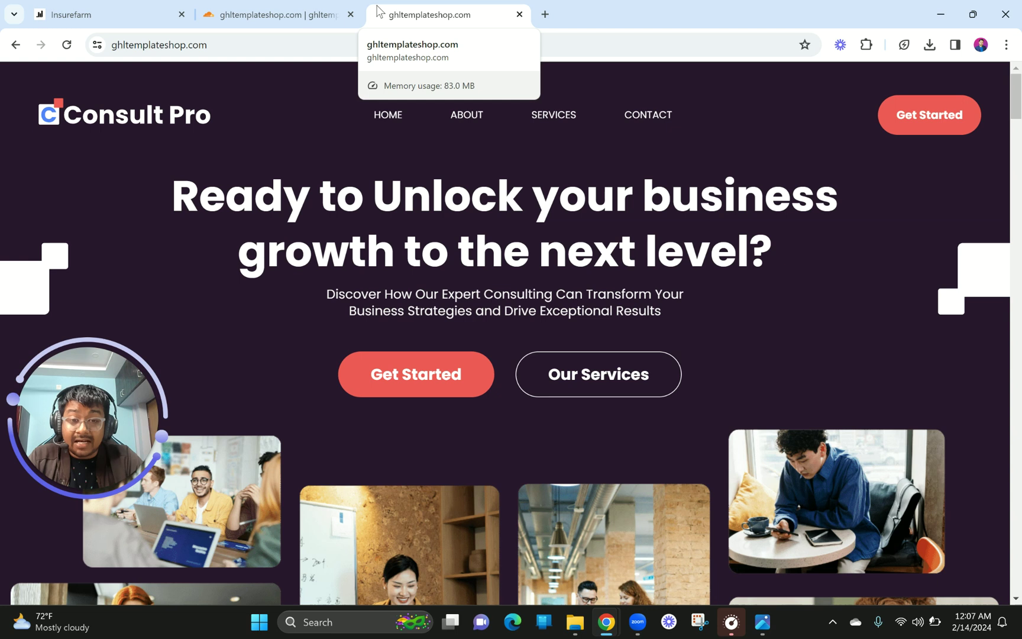
{"action": "scroll", "coordinate": [508, 360], "scroll_direction": "down", "scroll_amount": 15}
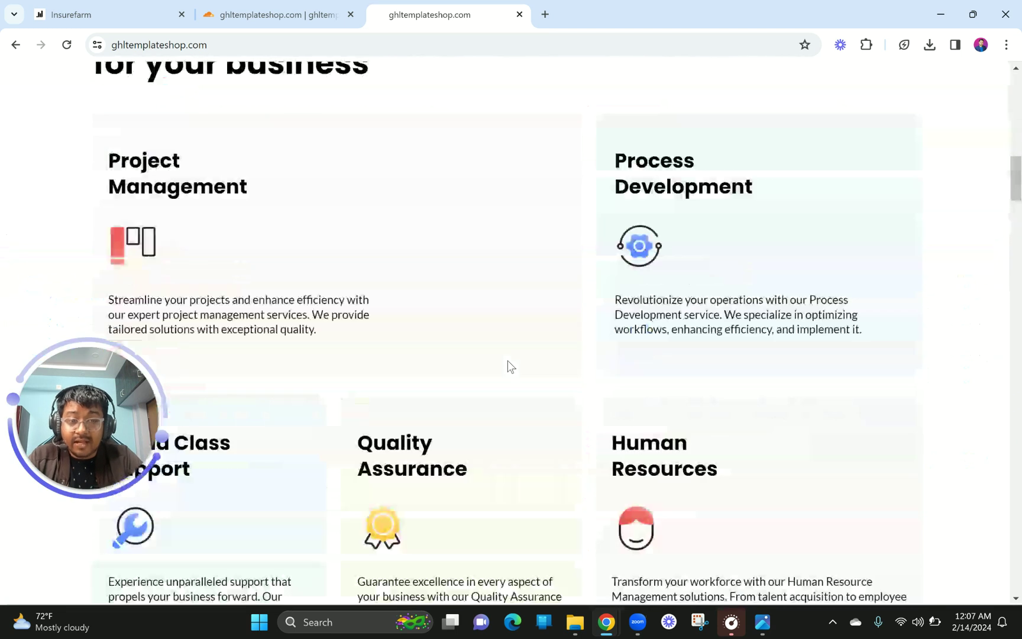
{"action": "scroll", "coordinate": [509, 365], "scroll_direction": "down", "scroll_amount": 15}
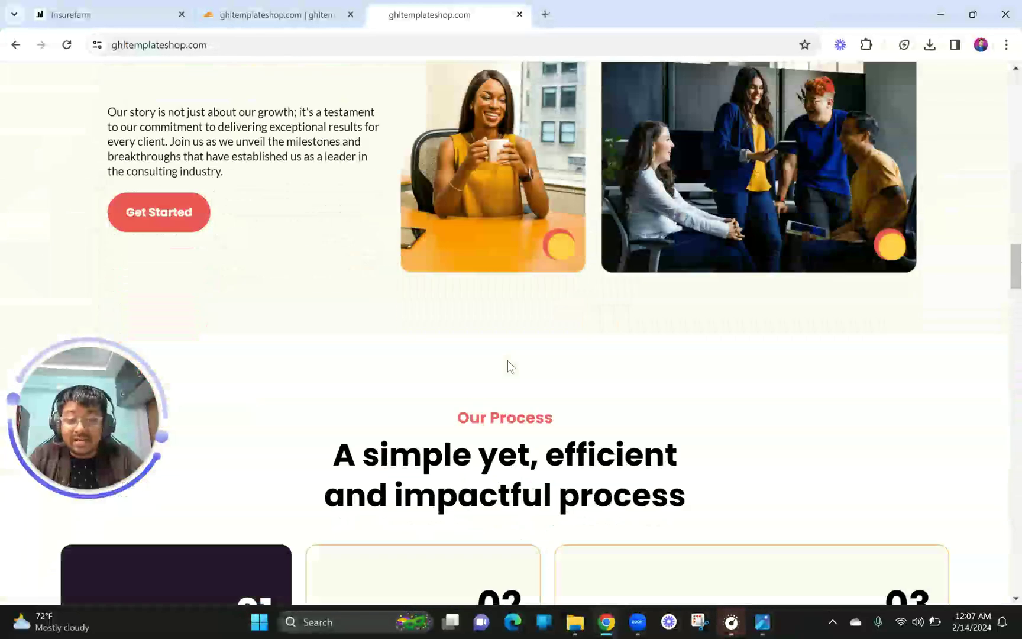
{"action": "scroll", "coordinate": [508, 362], "scroll_direction": "up", "scroll_amount": 5}
{"action": "scroll", "coordinate": [509, 364], "scroll_direction": "up", "scroll_amount": 10}
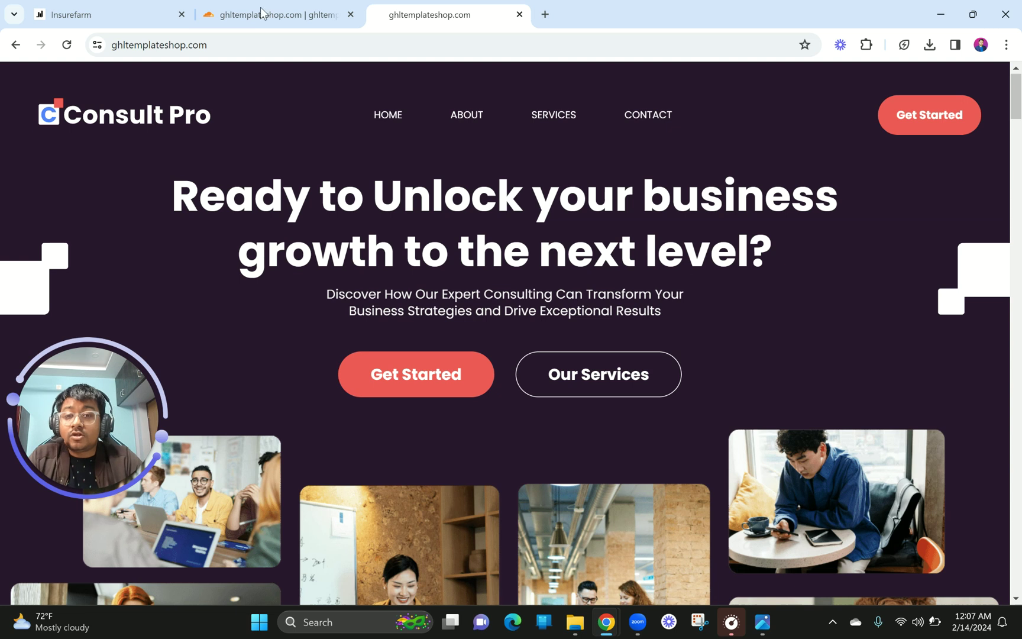
{"action": "double_click", "coordinate": [242, 46]}
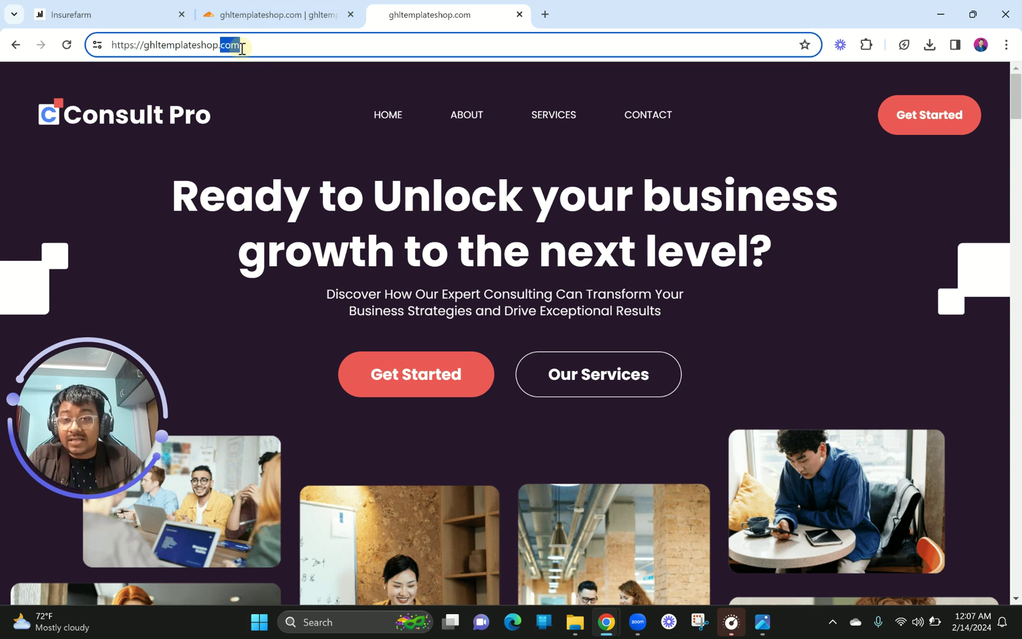
{"action": "left_click_drag", "start_coordinate": [145, 49], "coordinate": [272, 45]}
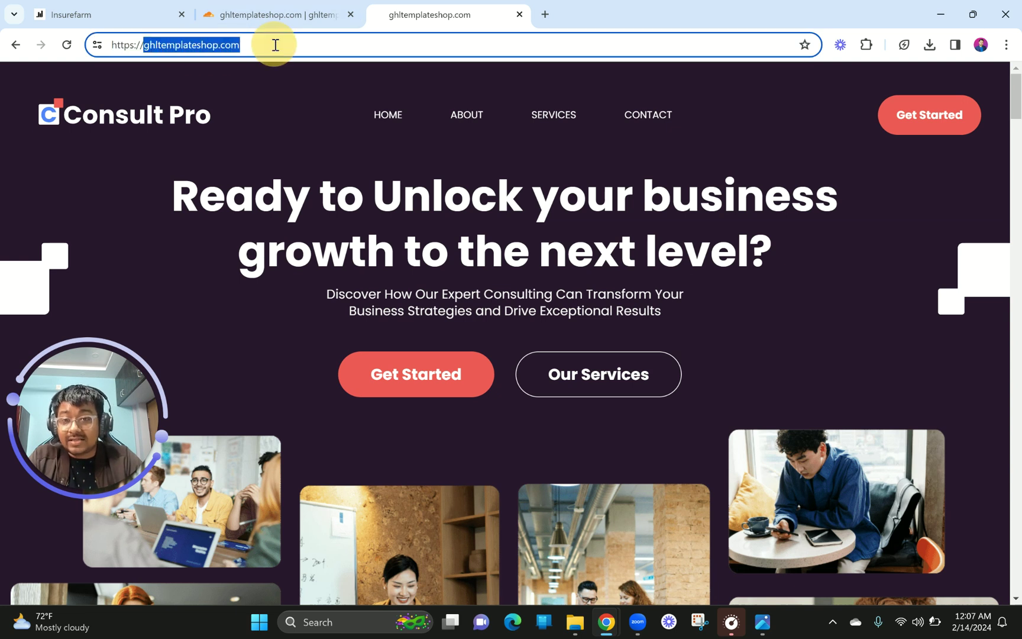
{"action": "left_click", "coordinate": [118, 10]}
{"action": "left_click_drag", "start_coordinate": [189, 279], "coordinate": [333, 280]}
{"action": "key", "text": "ctrl+c"}
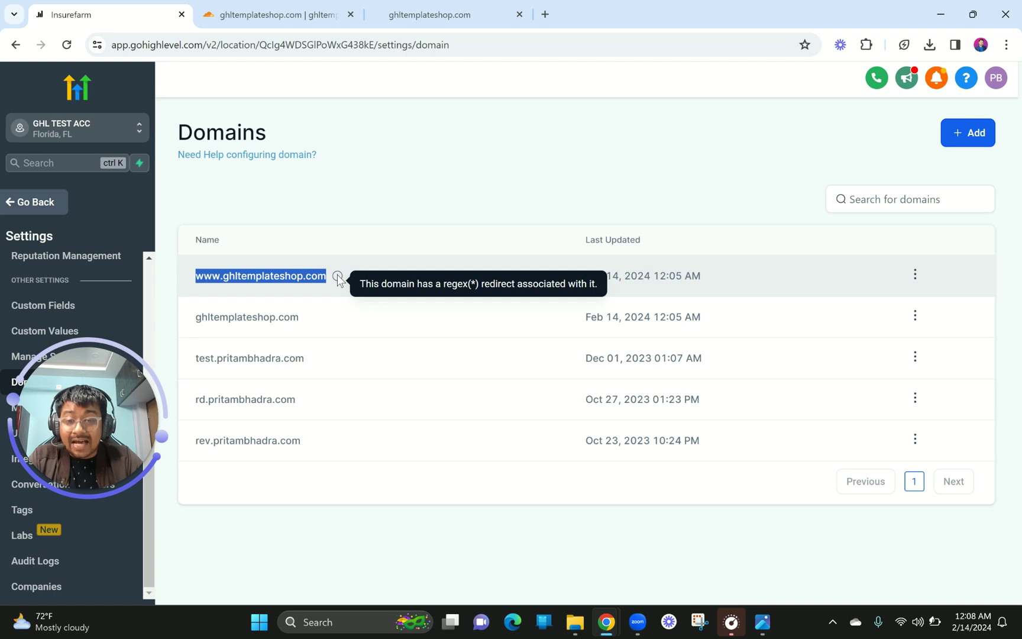
{"action": "left_click", "coordinate": [545, 14]}
{"action": "key", "text": "ctrl+v"}
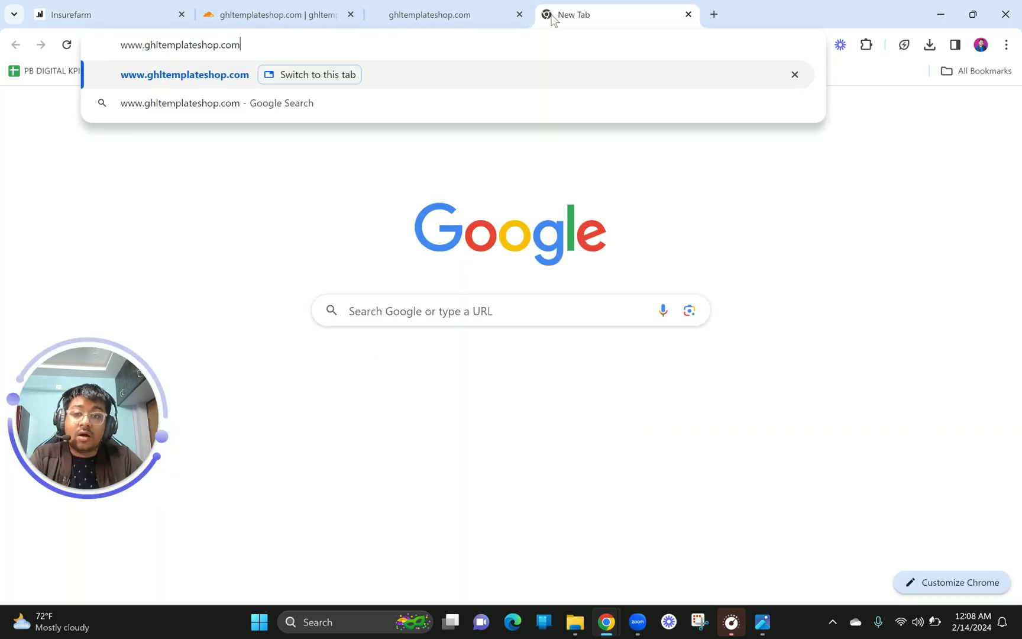
{"action": "key", "text": "Return"}
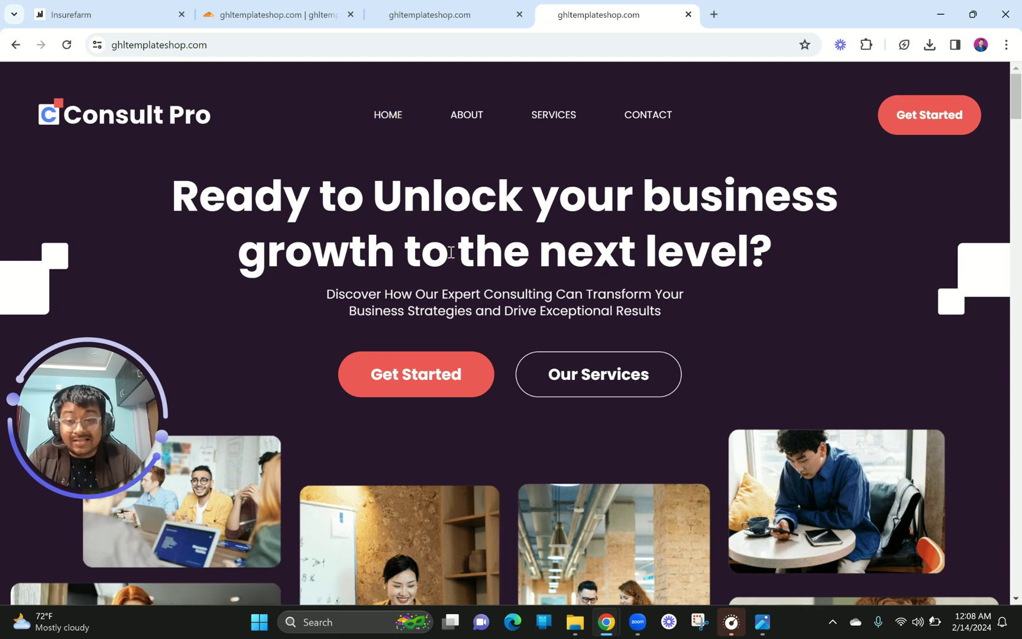
{"action": "left_click", "coordinate": [235, 40]}
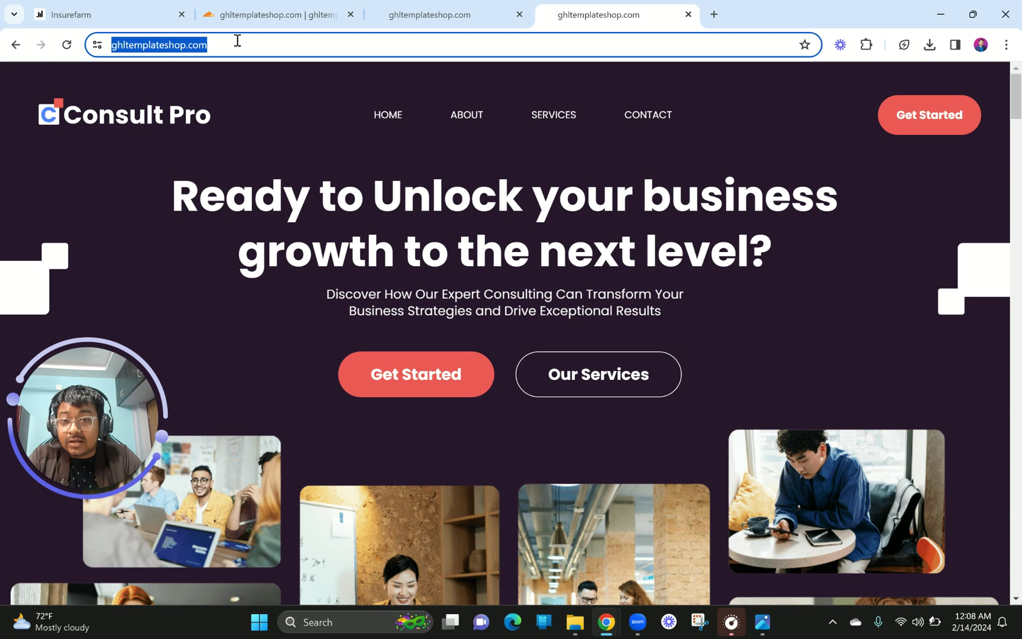
{"action": "left_click", "coordinate": [237, 41]}
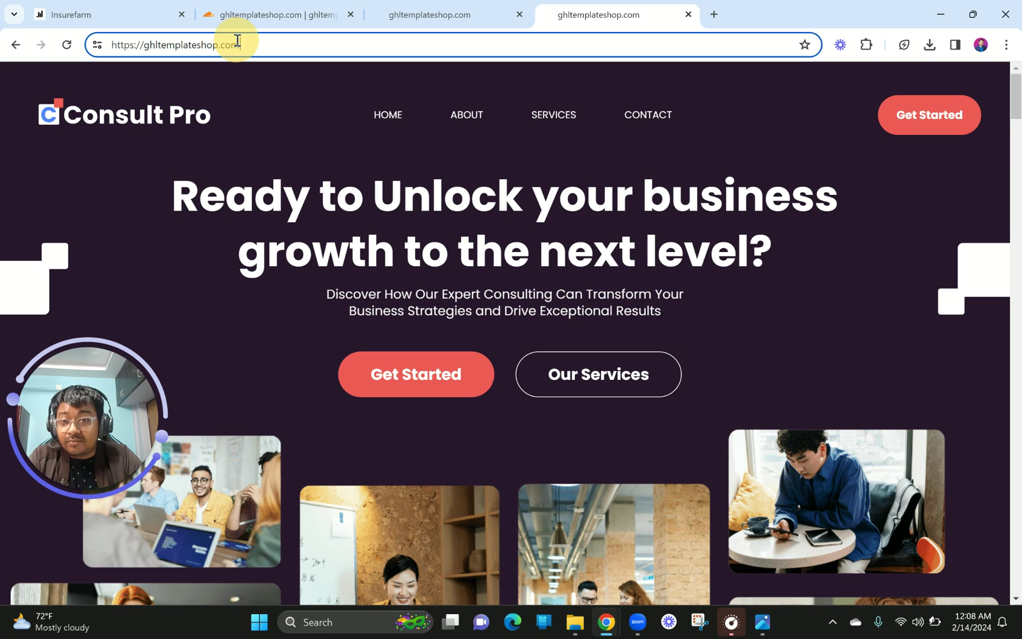
{"action": "left_click", "coordinate": [146, 46]}
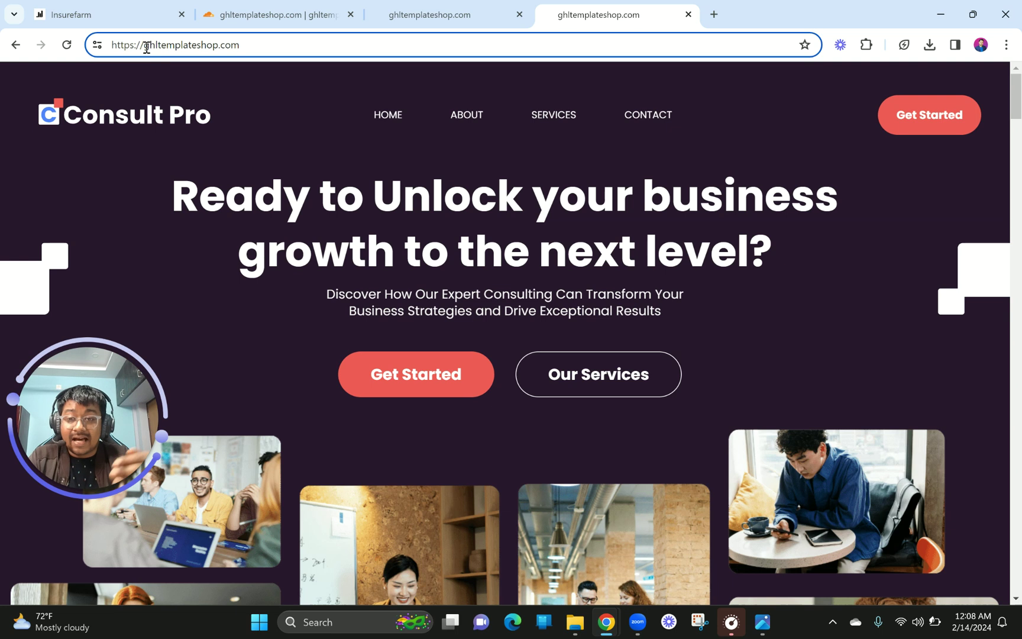
{"action": "left_click", "coordinate": [137, 15]}
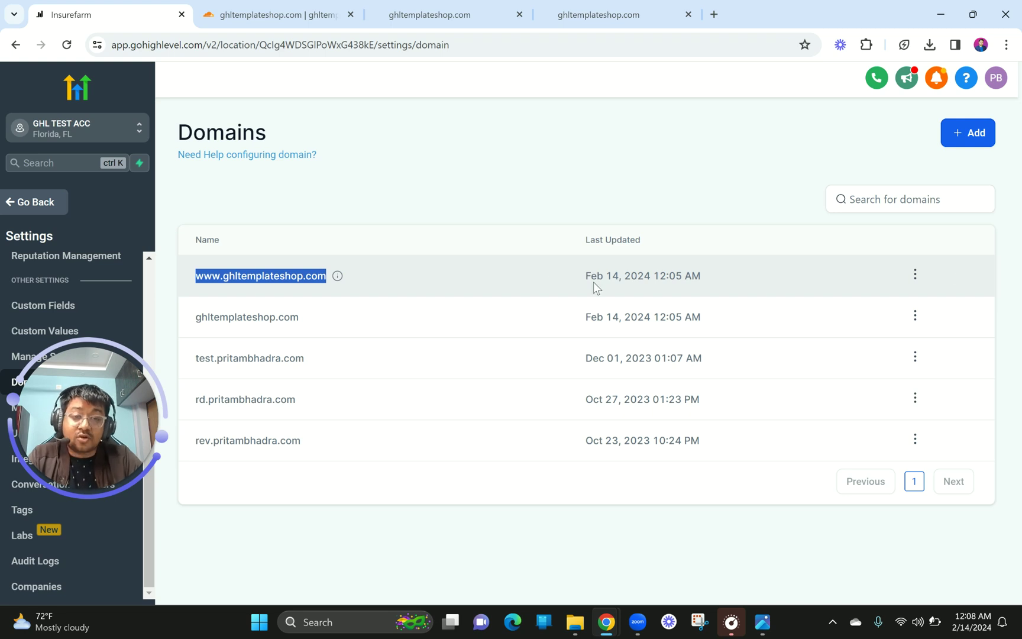
{"action": "left_click", "coordinate": [915, 277]}
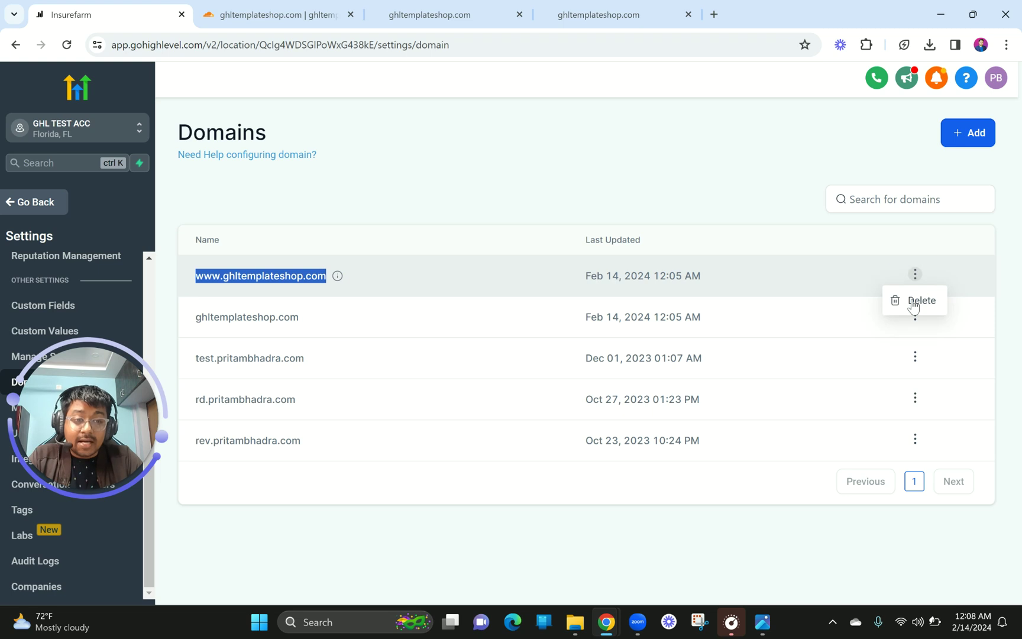
{"action": "left_click", "coordinate": [917, 300]}
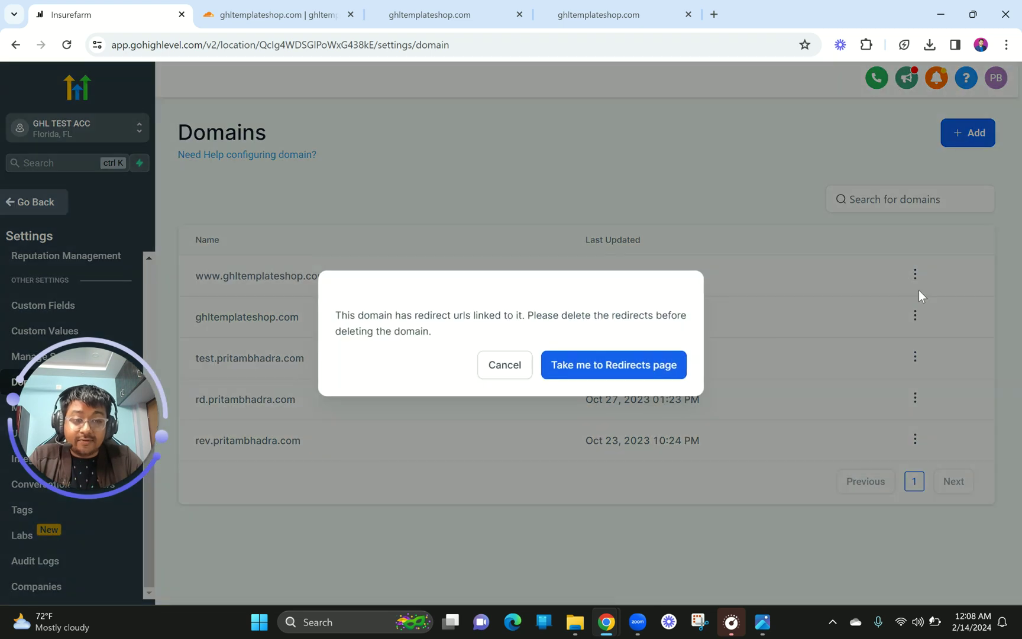
{"action": "left_click", "coordinate": [596, 367]}
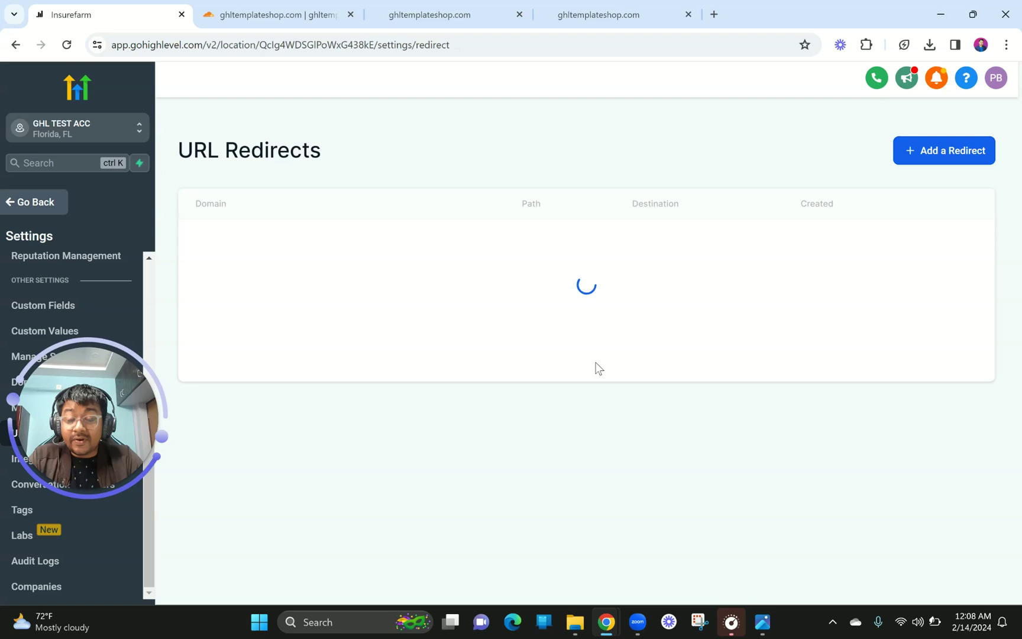
{"action": "left_click", "coordinate": [958, 240]}
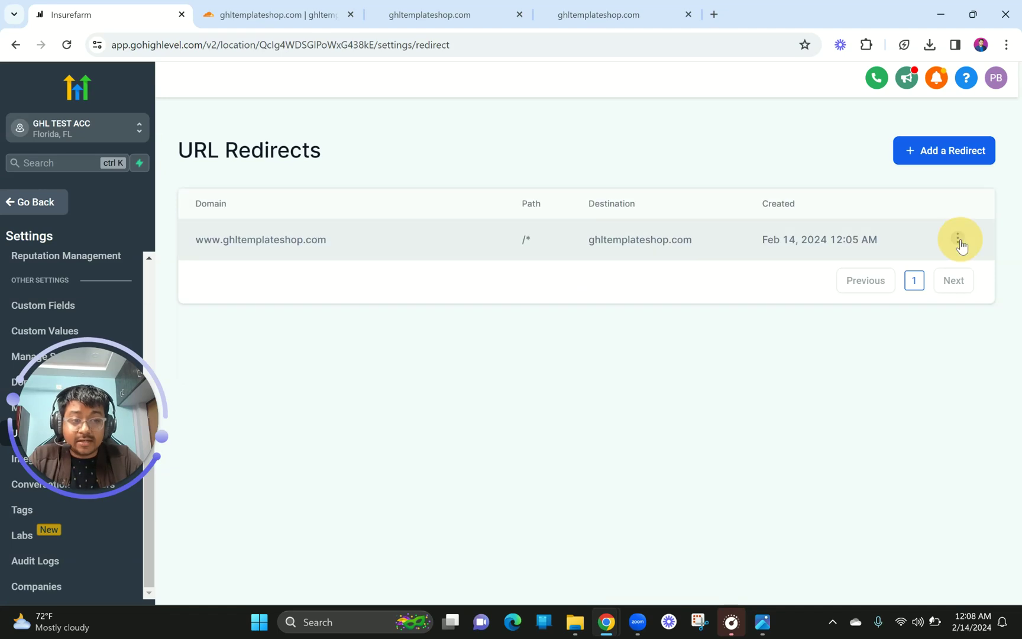
{"action": "left_click", "coordinate": [959, 289]}
{"action": "left_click", "coordinate": [661, 361]}
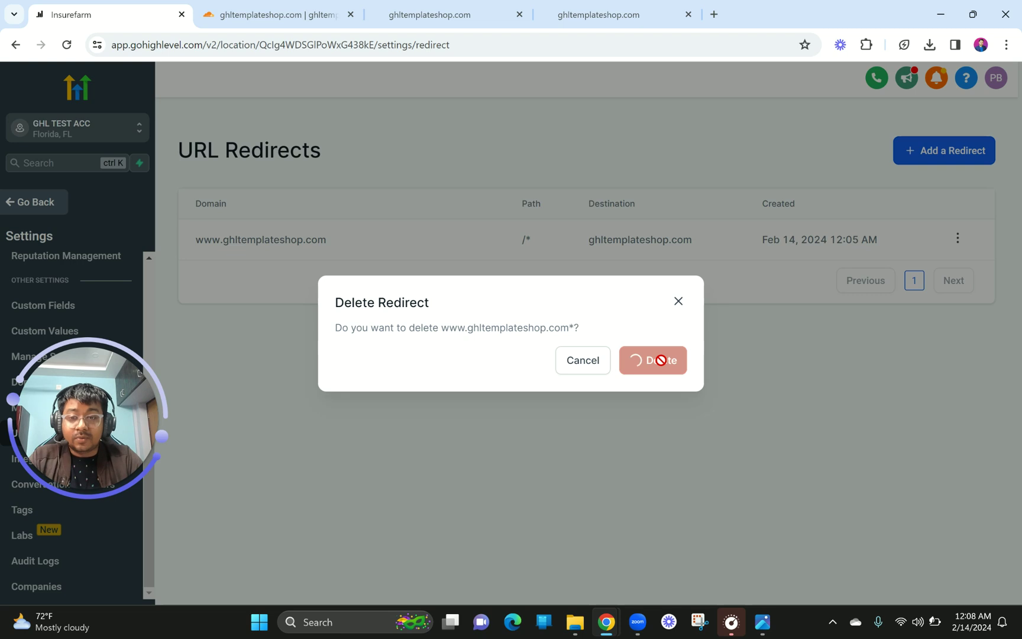
{"action": "left_click_drag", "start_coordinate": [110, 405], "coordinate": [249, 468]}
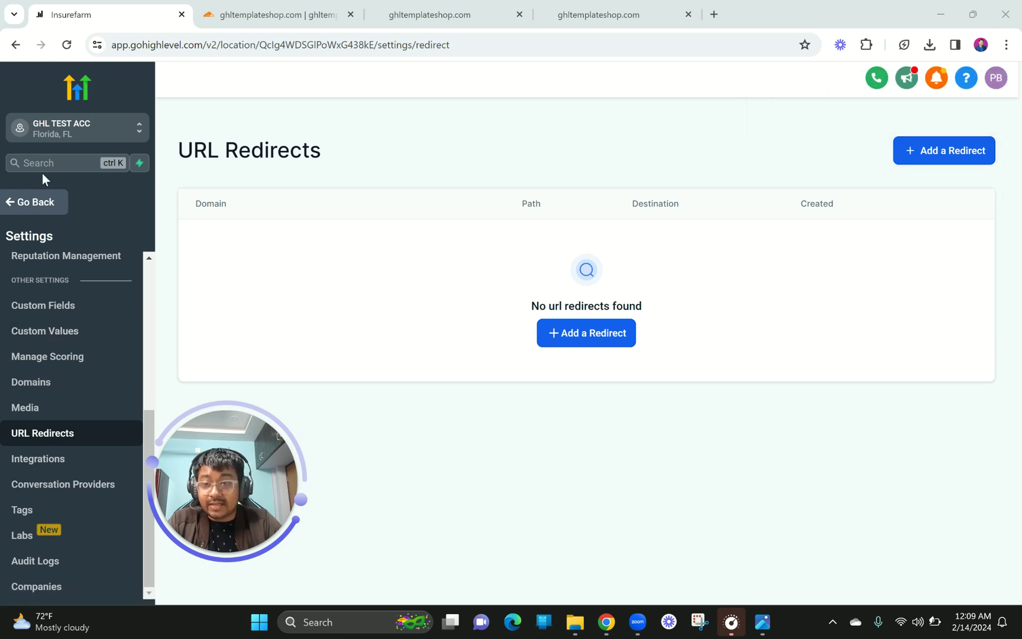
{"action": "scroll", "coordinate": [50, 420], "scroll_direction": "up", "scroll_amount": 4}
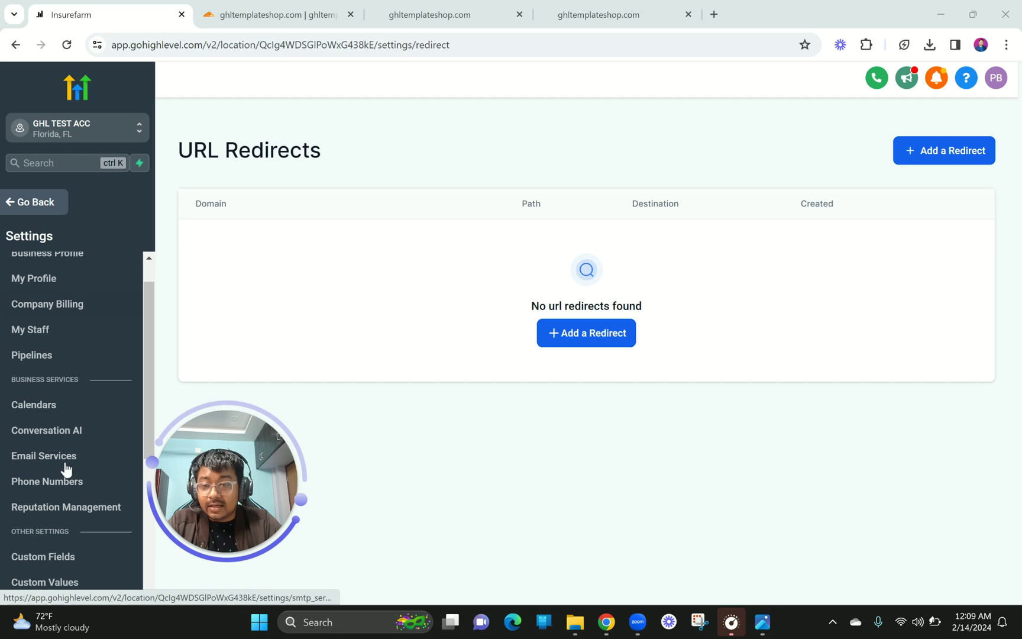
{"action": "scroll", "coordinate": [50, 456], "scroll_direction": "down", "scroll_amount": 4}
{"action": "left_click", "coordinate": [42, 385]}
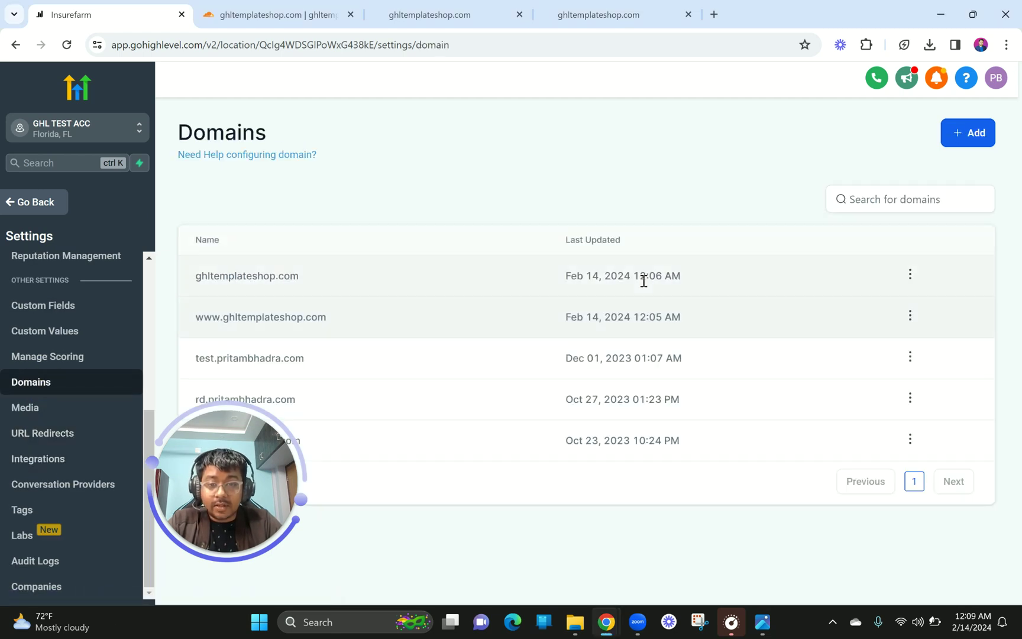
{"action": "left_click", "coordinate": [909, 276]}
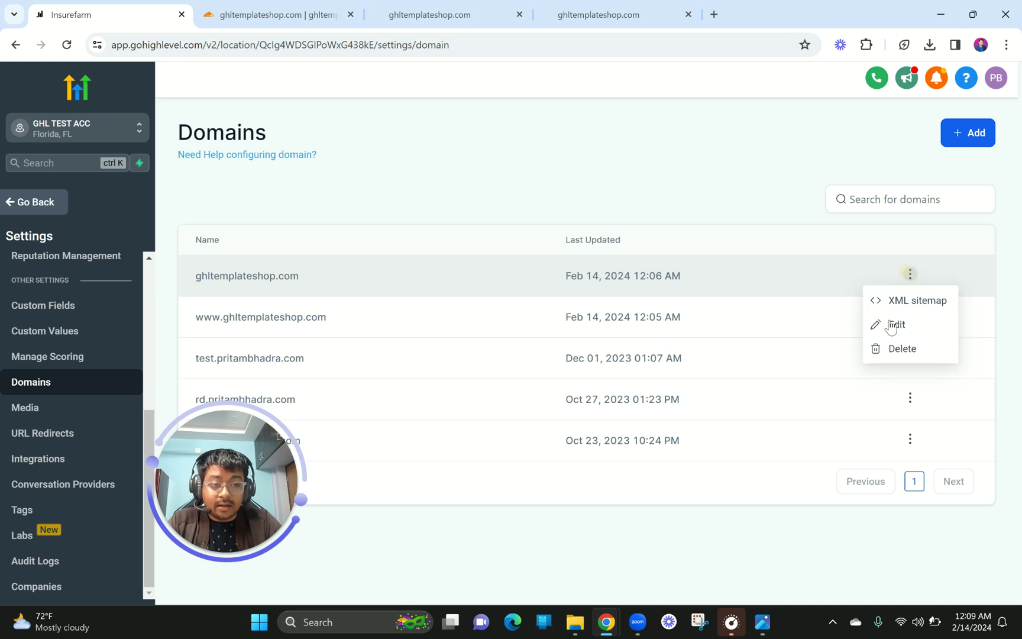
{"action": "left_click", "coordinate": [897, 350]}
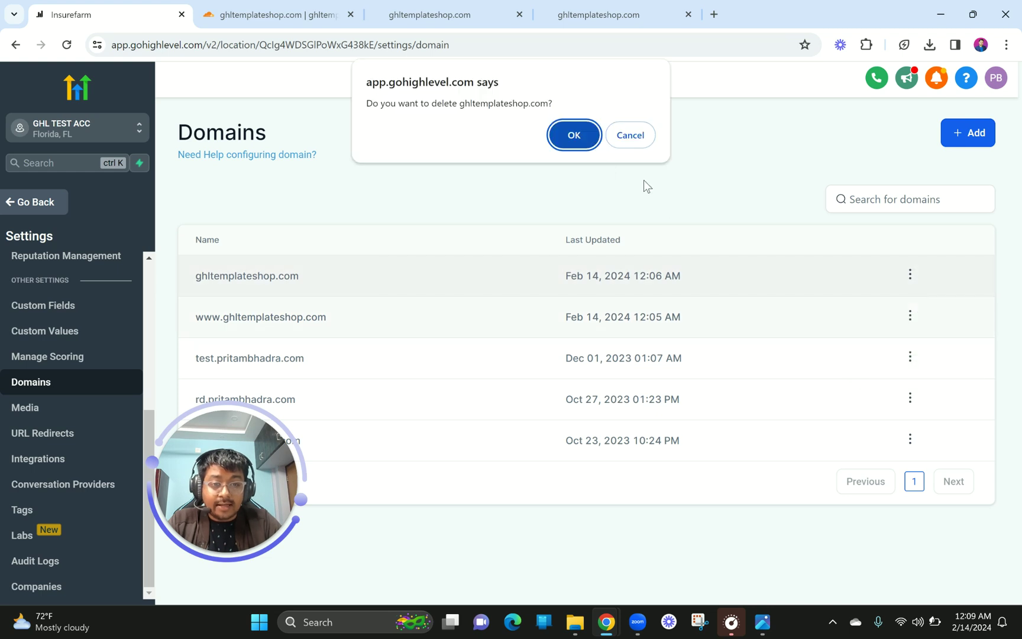
{"action": "left_click", "coordinate": [583, 147]}
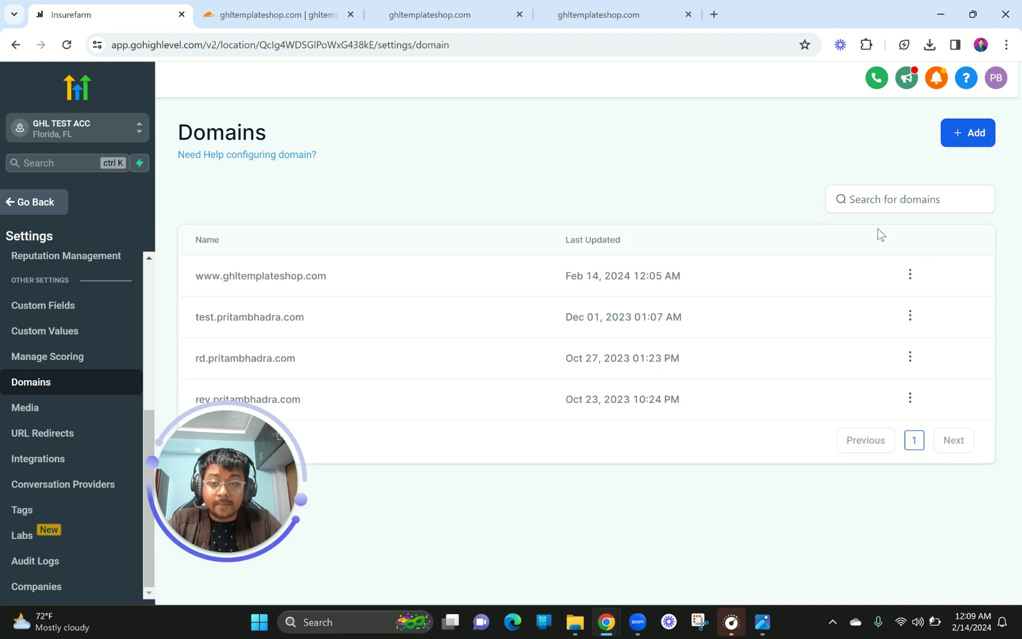
{"action": "left_click", "coordinate": [910, 274]}
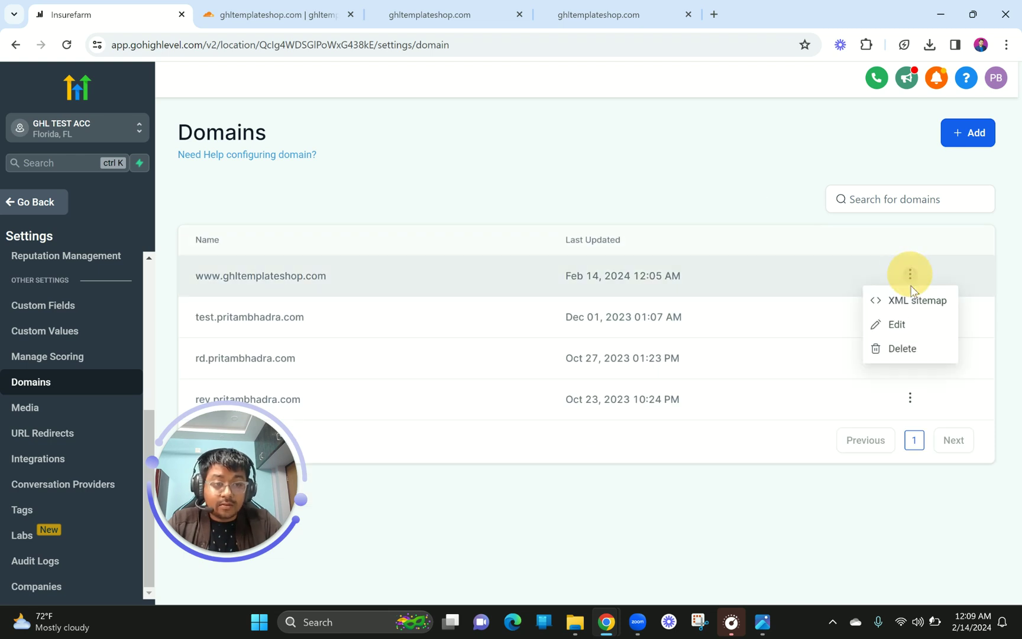
{"action": "left_click", "coordinate": [906, 349]}
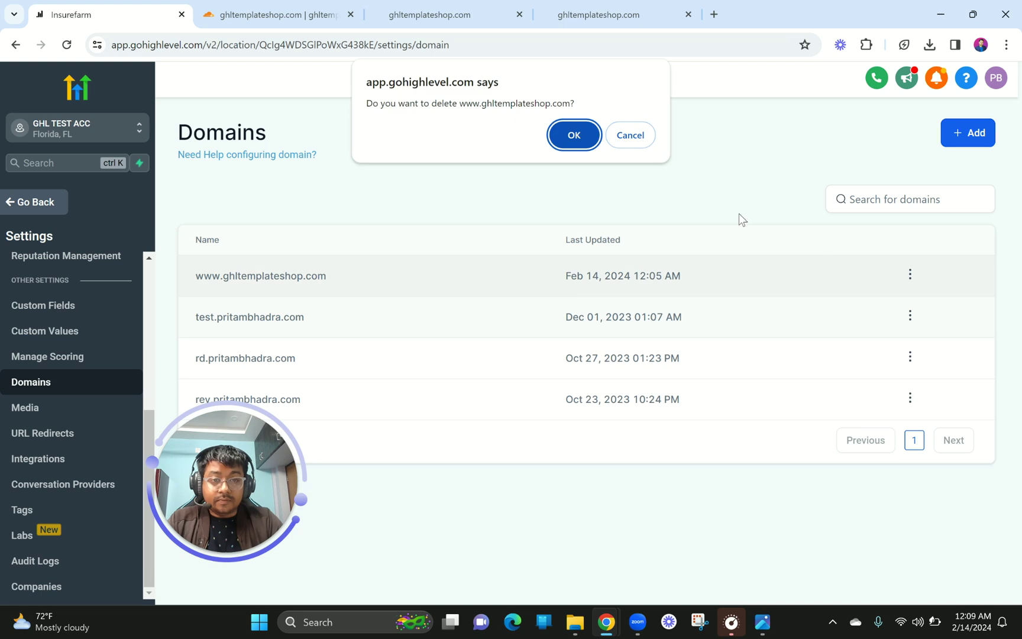
{"action": "left_click", "coordinate": [575, 137]}
Open ghltemplateshop.com's Cloudflare DNS records and locate the A record to 34.68.234.4
{"action": "left_click", "coordinate": [278, 14]}
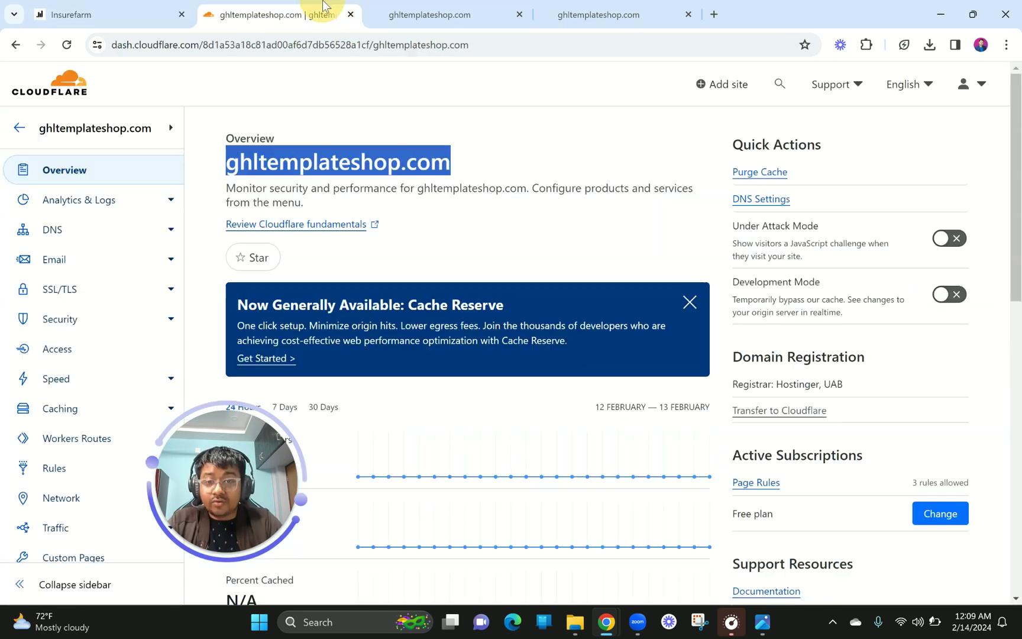
{"action": "left_click", "coordinate": [756, 200]}
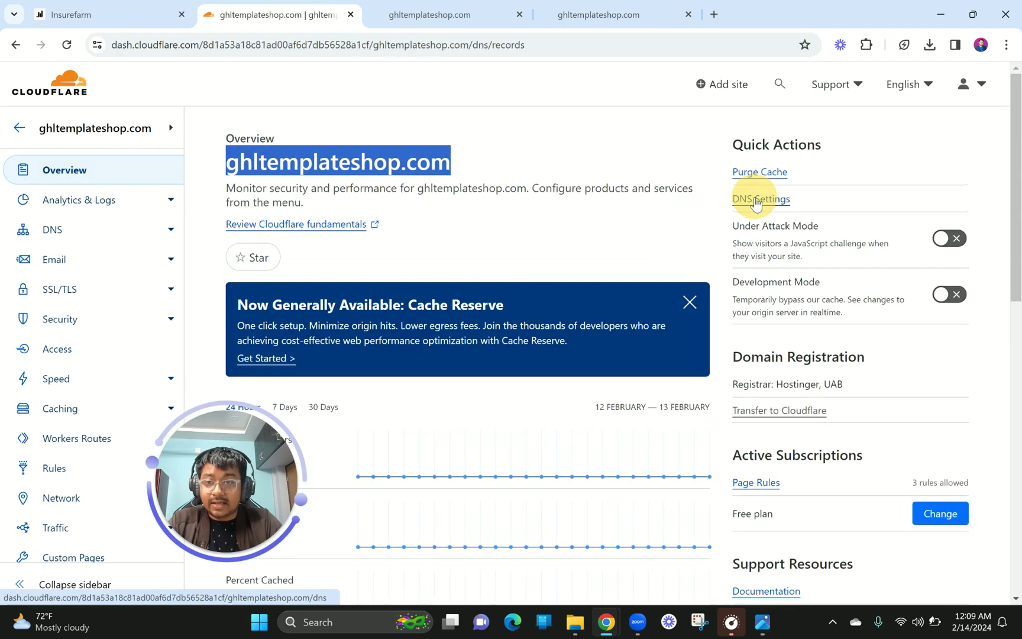
{"action": "scroll", "coordinate": [568, 259], "scroll_direction": "down", "scroll_amount": 4}
{"action": "scroll", "coordinate": [568, 259], "scroll_direction": "down", "scroll_amount": 3}
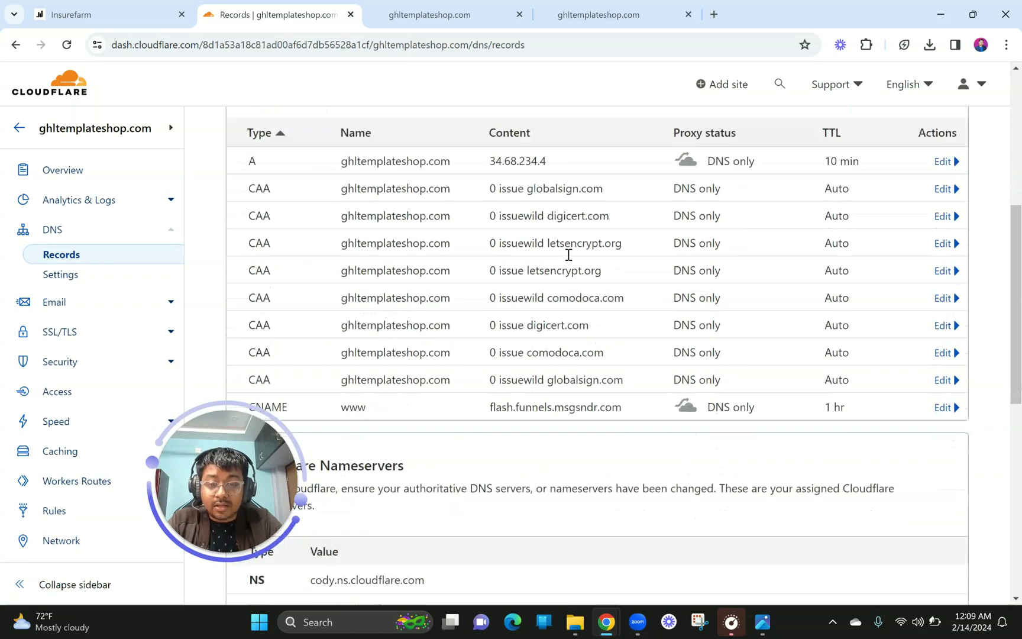
{"action": "left_click_drag", "start_coordinate": [249, 169], "coordinate": [793, 156]}
{"action": "left_click_drag", "start_coordinate": [862, 164], "coordinate": [863, 164]}
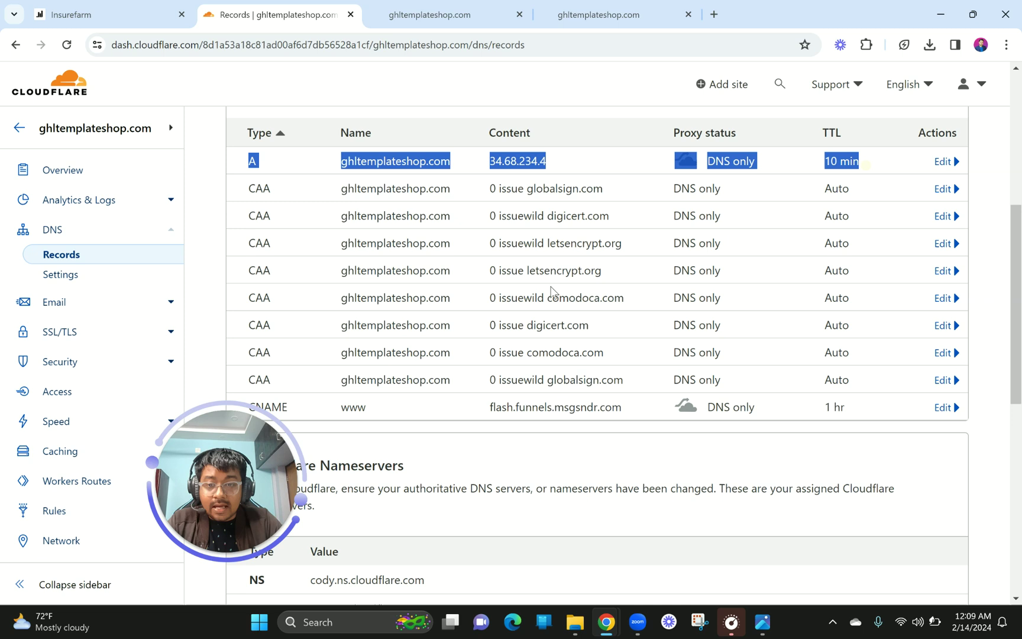
{"action": "scroll", "coordinate": [555, 294], "scroll_direction": "down", "scroll_amount": 2}
{"action": "left_click_drag", "start_coordinate": [241, 306], "coordinate": [912, 298]}
{"action": "scroll", "coordinate": [912, 296], "scroll_direction": "up", "scroll_amount": 2}
{"action": "scroll", "coordinate": [911, 292], "scroll_direction": "up", "scroll_amount": 2}
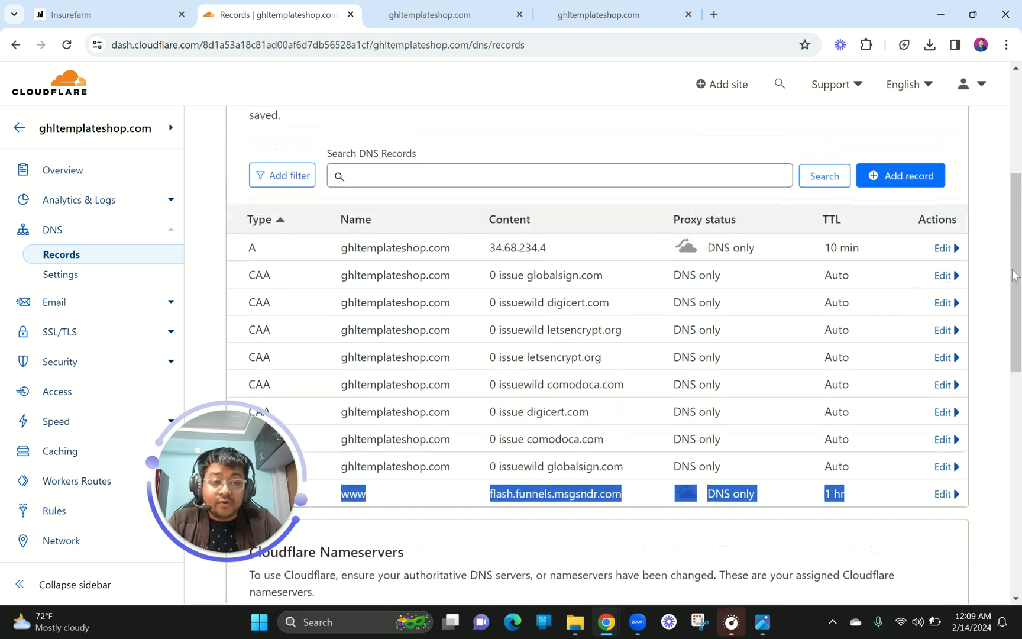
Delete the ghltemplateshop.com A record
{"action": "left_click", "coordinate": [945, 248]}
{"action": "scroll", "coordinate": [860, 366], "scroll_direction": "down", "scroll_amount": 2}
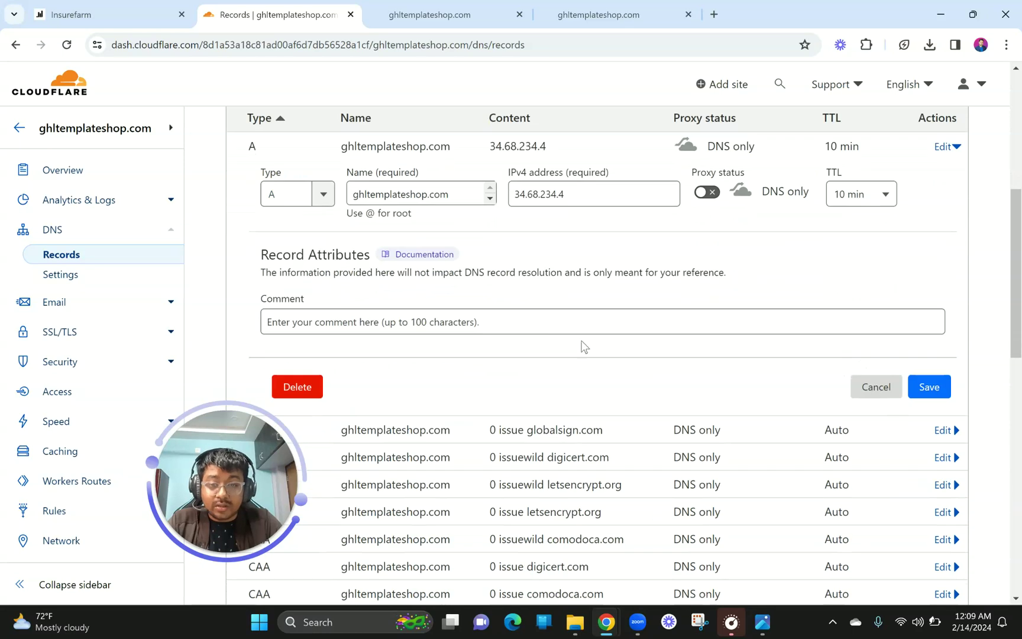
{"action": "left_click", "coordinate": [308, 390]}
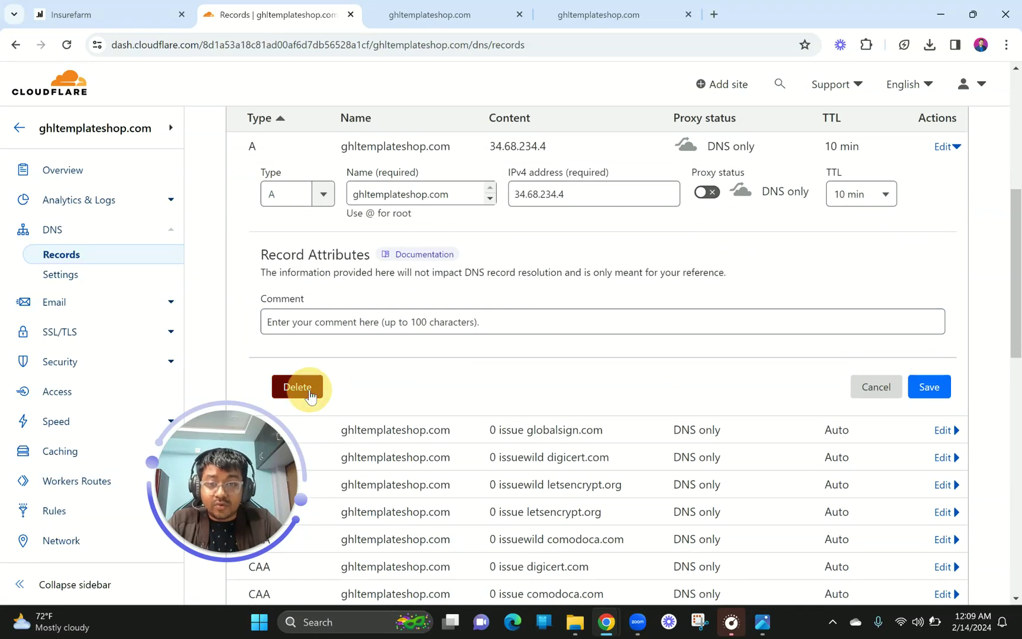
{"action": "left_click", "coordinate": [760, 403]}
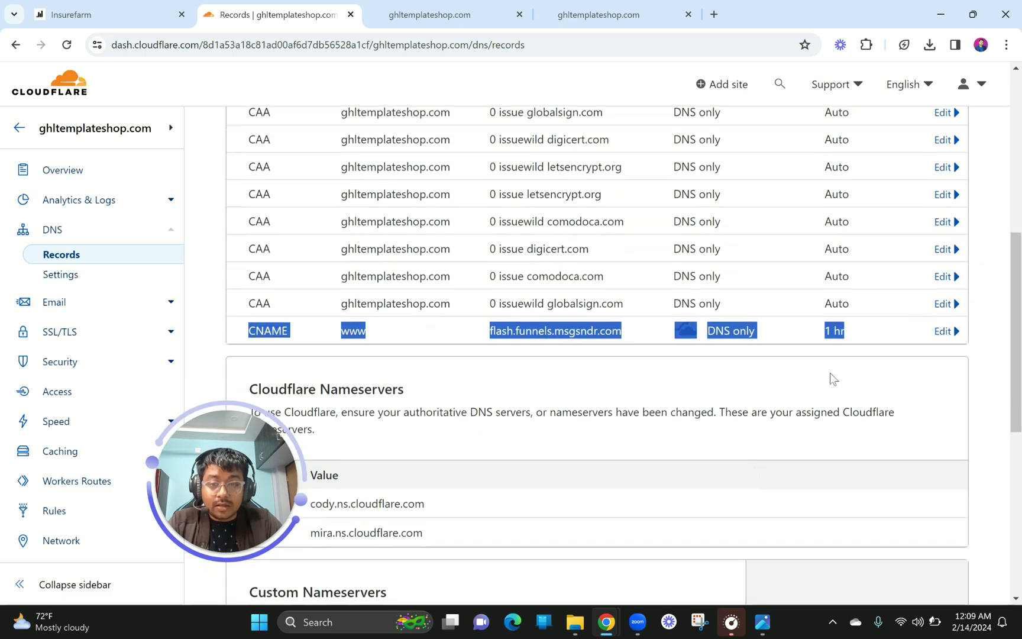
Delete the www CNAME record, then go back to the GoHighLevel domains page
{"action": "left_click", "coordinate": [945, 331]}
{"action": "scroll", "coordinate": [788, 404], "scroll_direction": "down", "scroll_amount": 3}
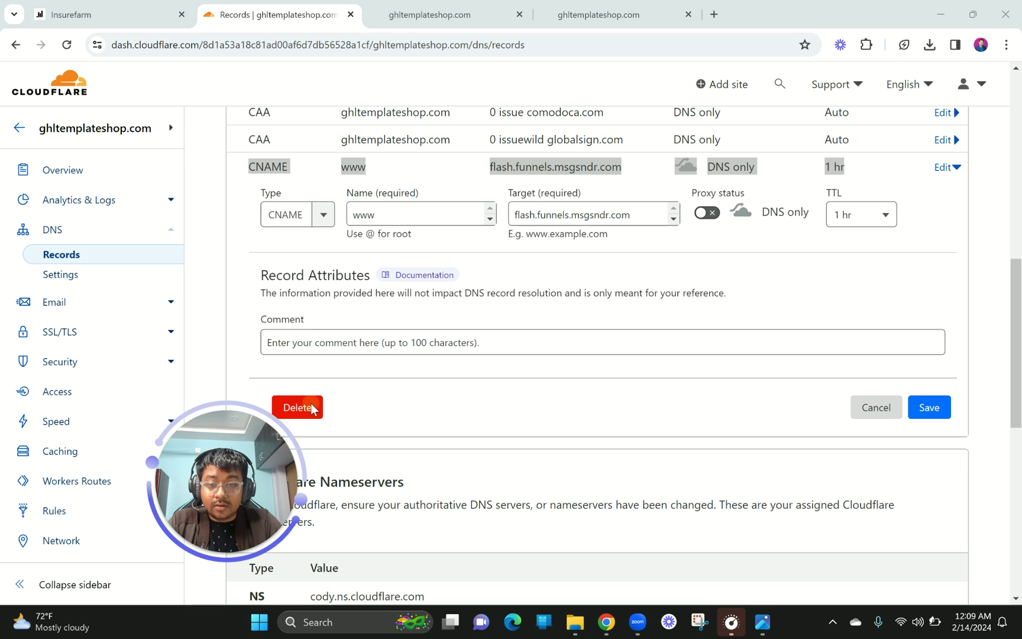
{"action": "scroll", "coordinate": [357, 374], "scroll_direction": "down", "scroll_amount": 1}
{"action": "left_click", "coordinate": [297, 340]}
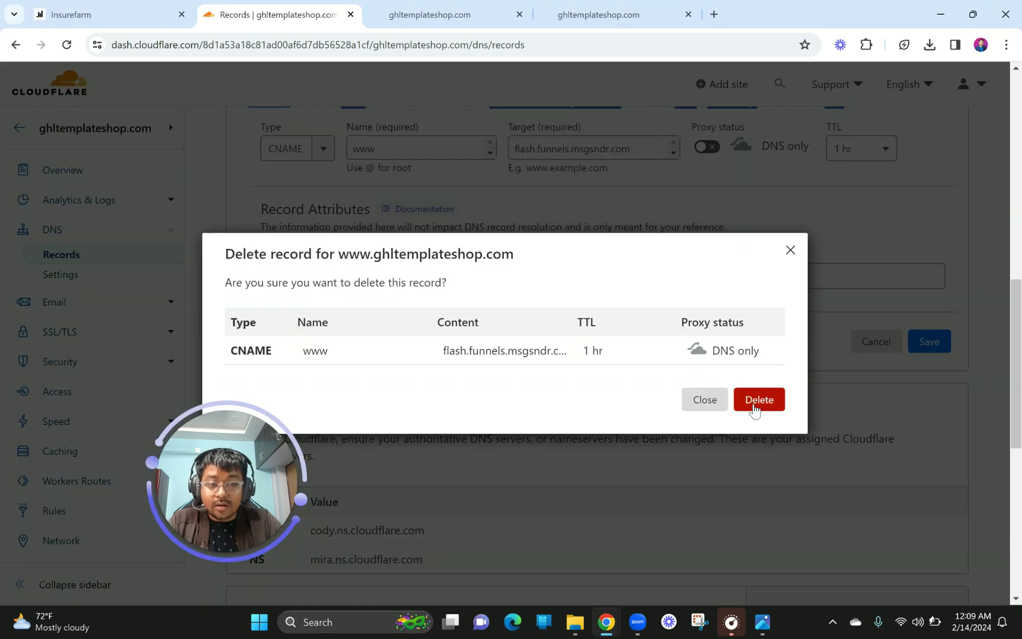
{"action": "left_click", "coordinate": [757, 404]}
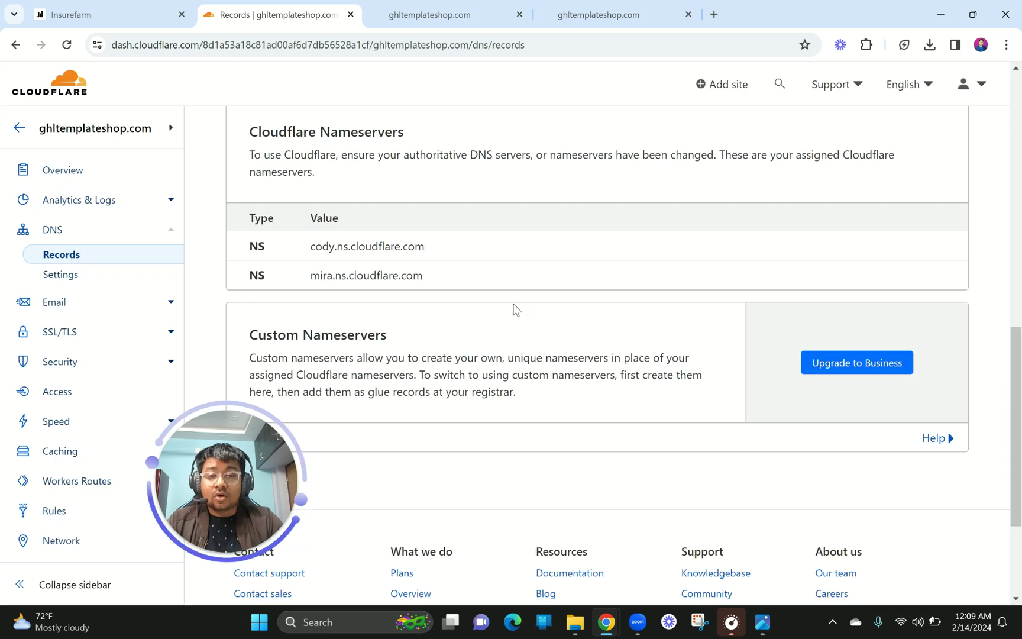
{"action": "left_click", "coordinate": [15, 44]}
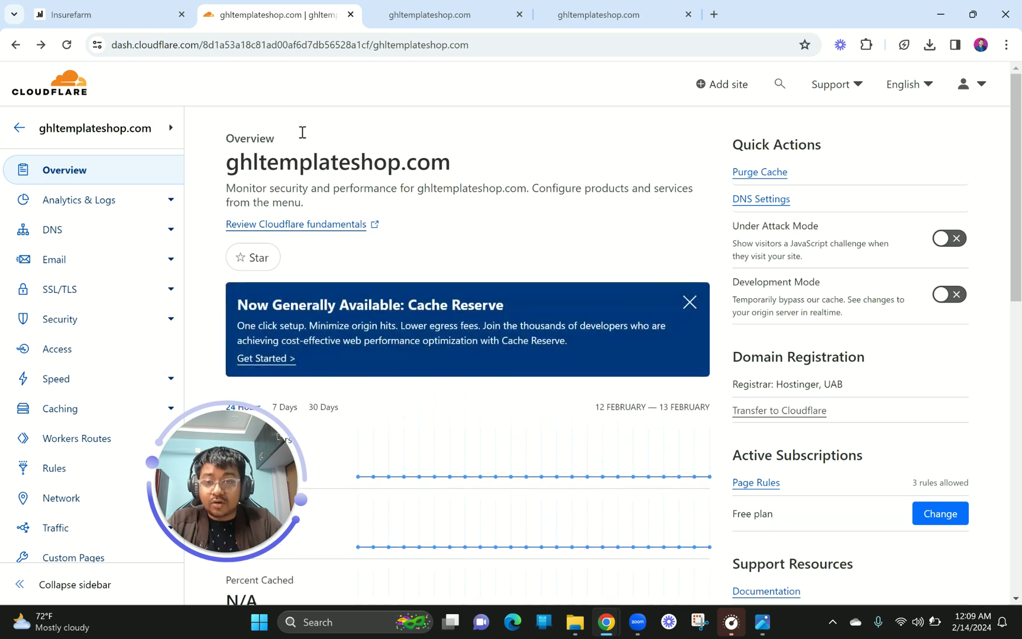
{"action": "left_click", "coordinate": [130, 7]}
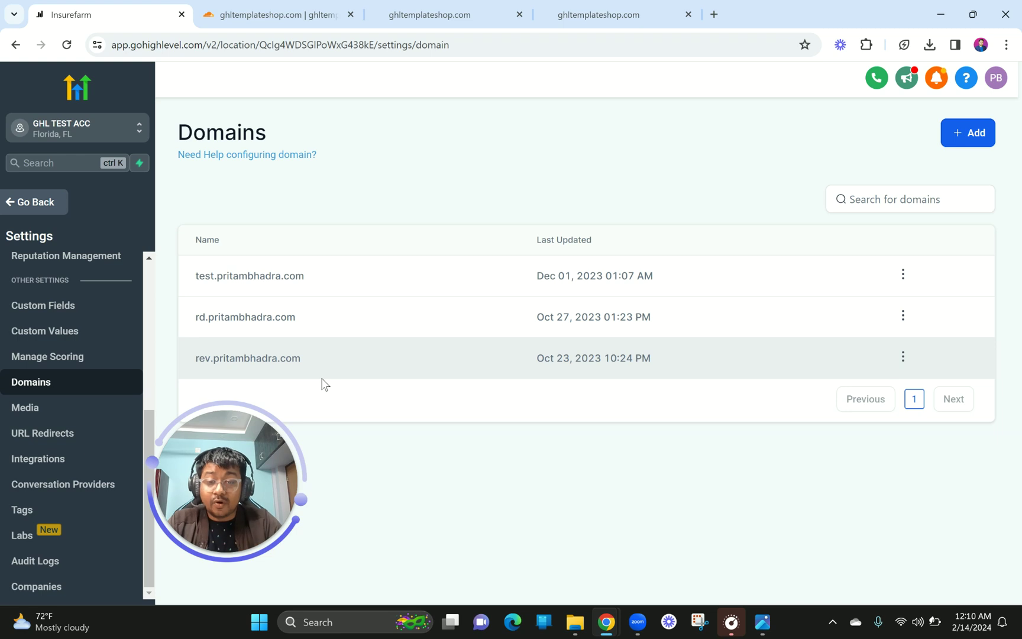
{"action": "left_click_drag", "start_coordinate": [240, 489], "coordinate": [99, 498]}
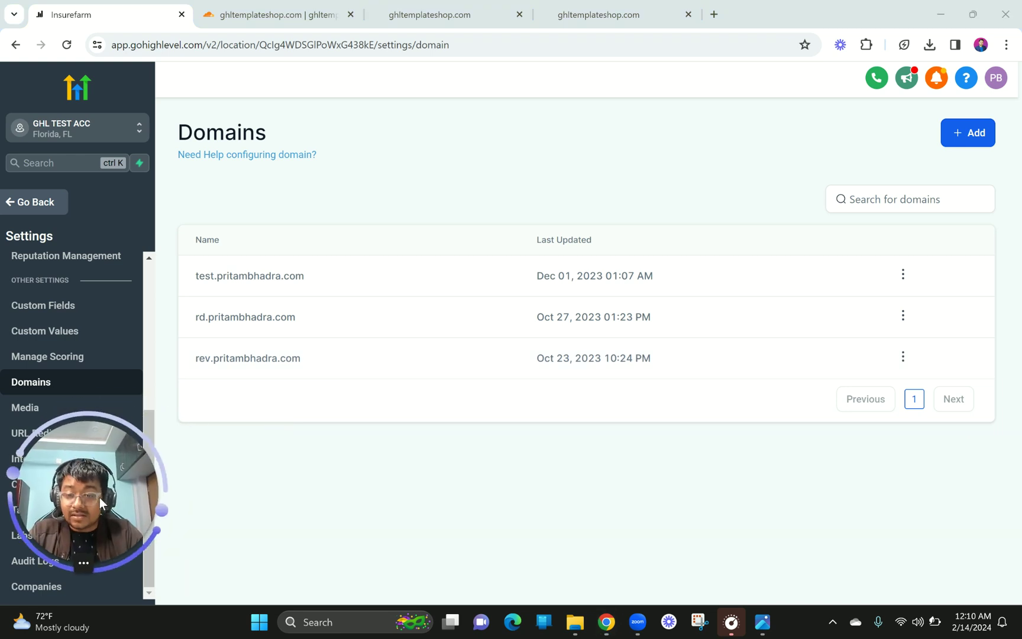
{"action": "left_click", "coordinate": [973, 131]}
{"action": "left_click", "coordinate": [378, 352]}
{"action": "type", "text": "www.ghltemplateshop.com"}
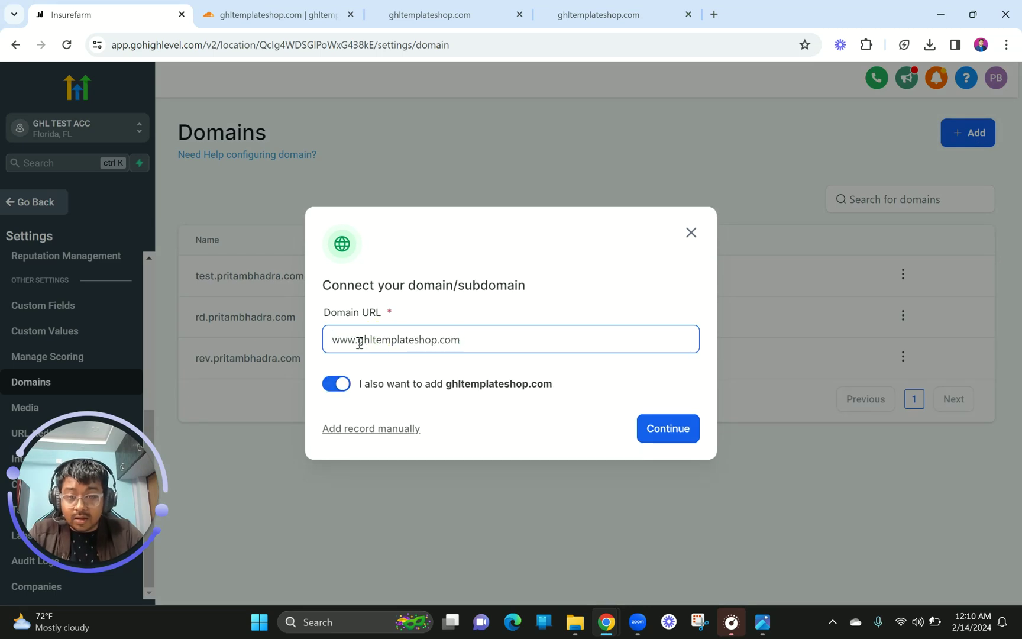
{"action": "left_click_drag", "start_coordinate": [358, 339], "coordinate": [303, 337]}
{"action": "key", "text": "BackSpace"}
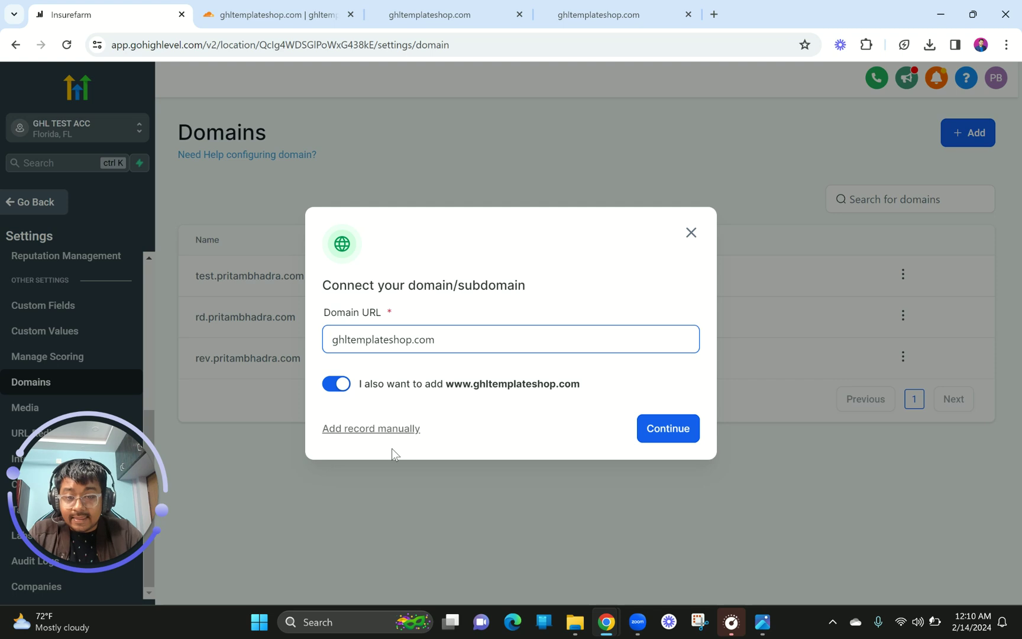
Keep www enabled and reveal manual records: A @ → 34.68.234.4, CNAME www → flash.funnels
{"action": "scroll", "coordinate": [346, 437], "scroll_direction": "up", "scroll_amount": 5}
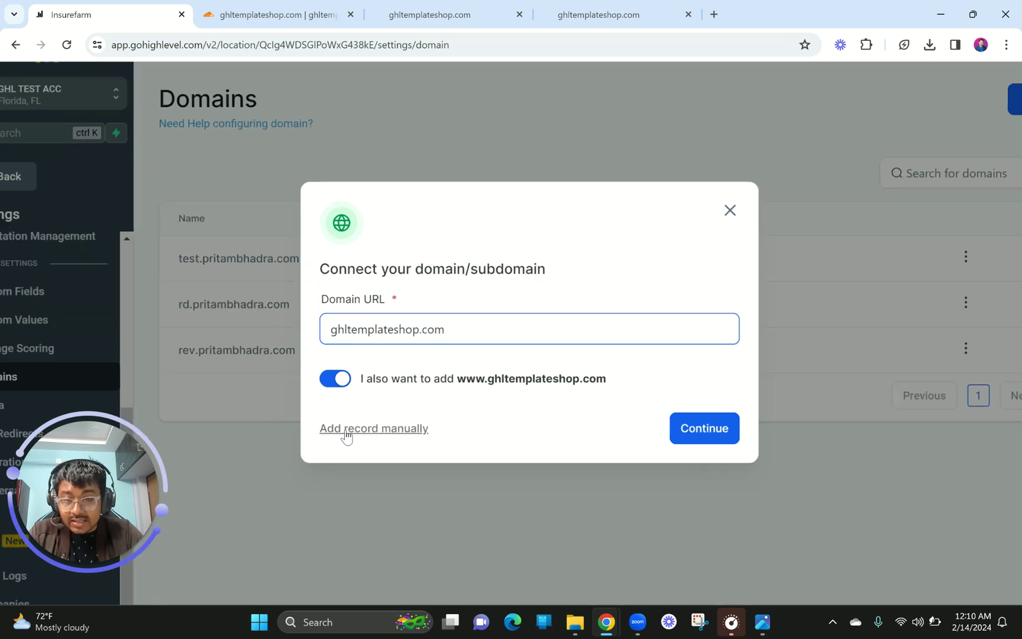
{"action": "scroll", "coordinate": [355, 438], "scroll_direction": "down", "scroll_amount": 5}
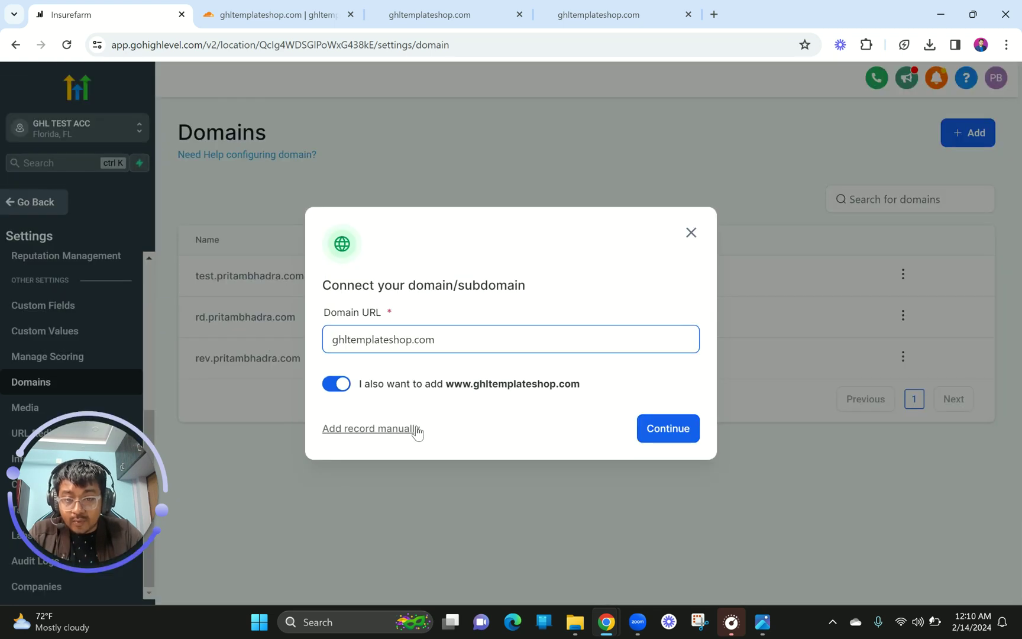
{"action": "left_click", "coordinate": [371, 437]}
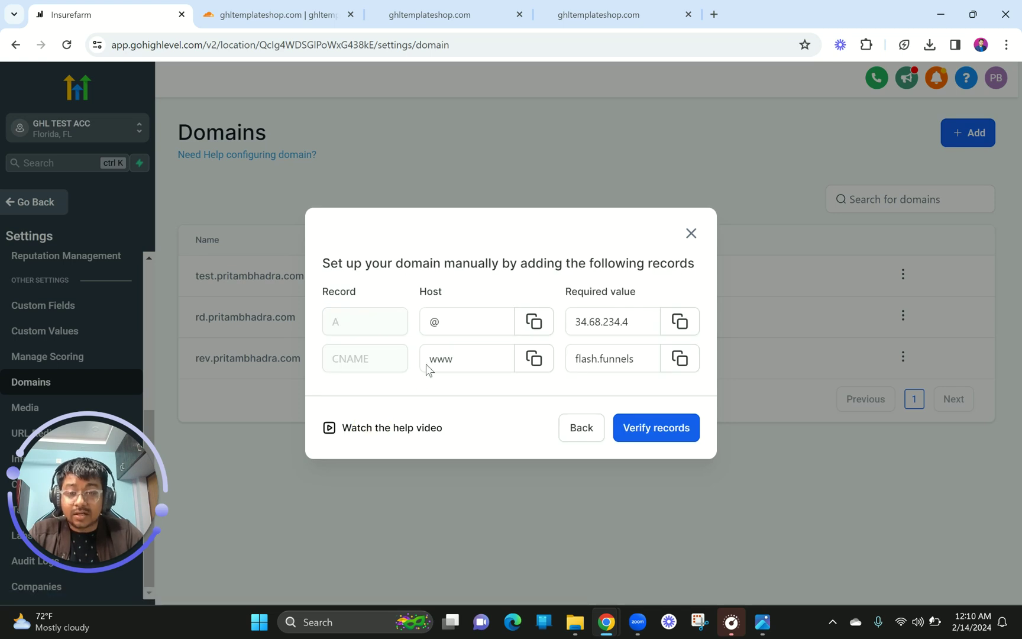
{"action": "left_click", "coordinate": [440, 352]}
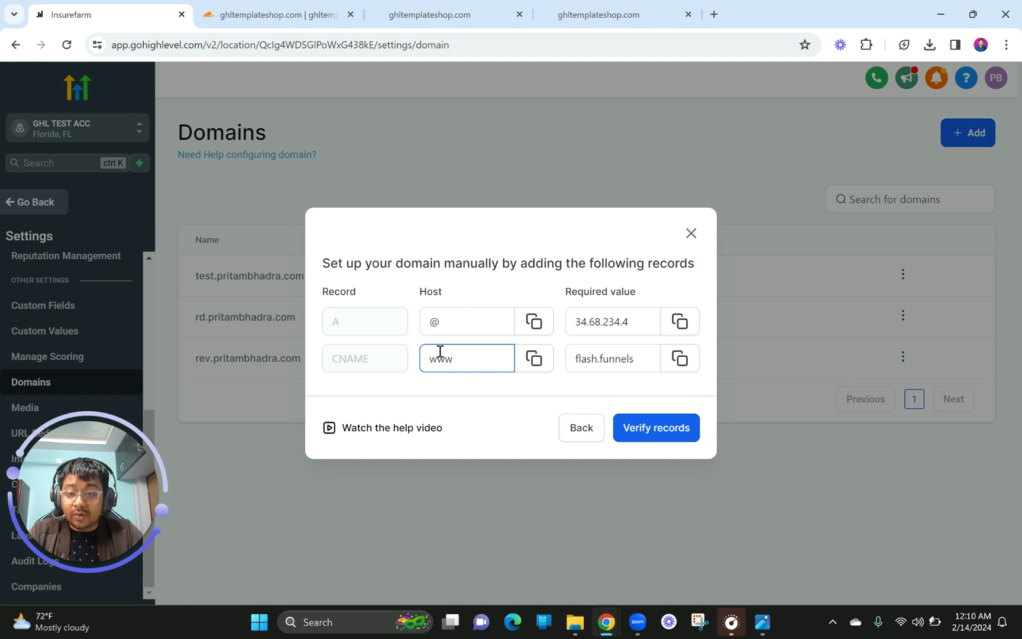
{"action": "left_click", "coordinate": [269, 13]}
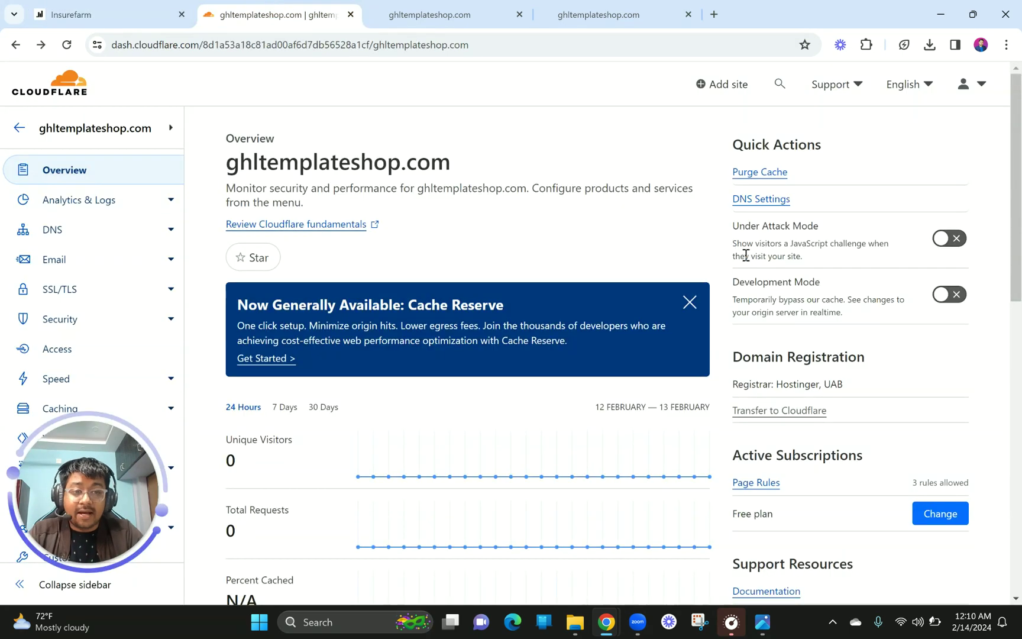
Open Cloudflare's DNS records and compare GoHighLevel's required record types and values
{"action": "left_click", "coordinate": [767, 200]}
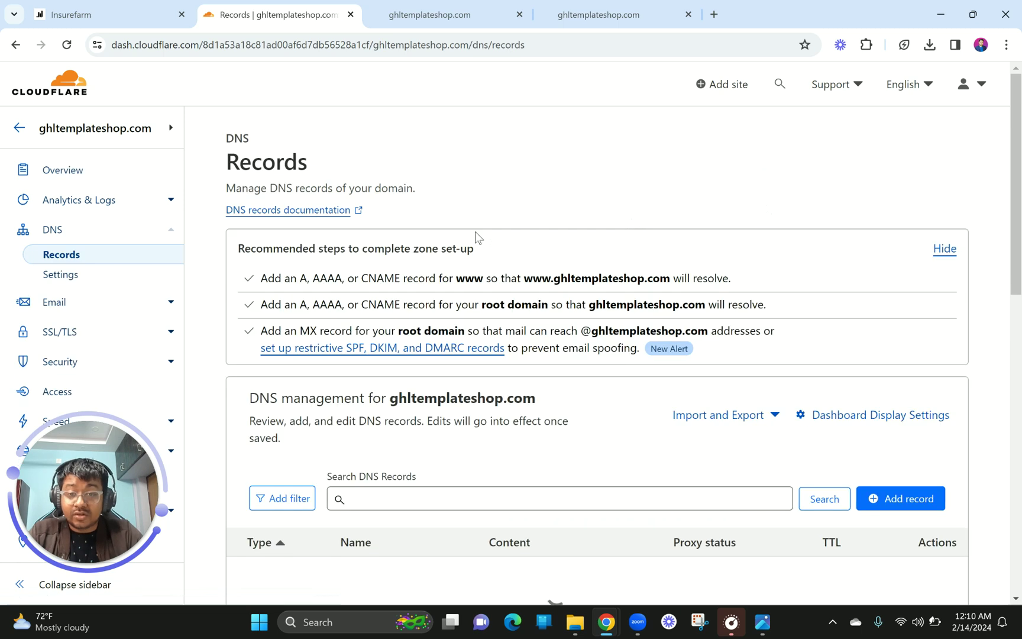
{"action": "scroll", "coordinate": [475, 232], "scroll_direction": "down", "scroll_amount": 5}
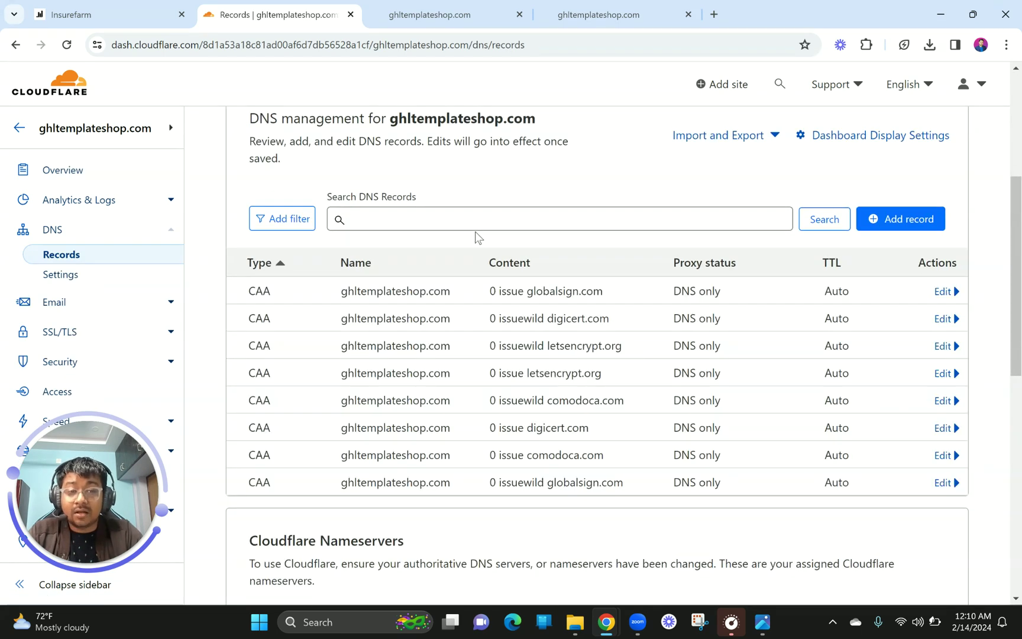
{"action": "left_click", "coordinate": [110, 15]}
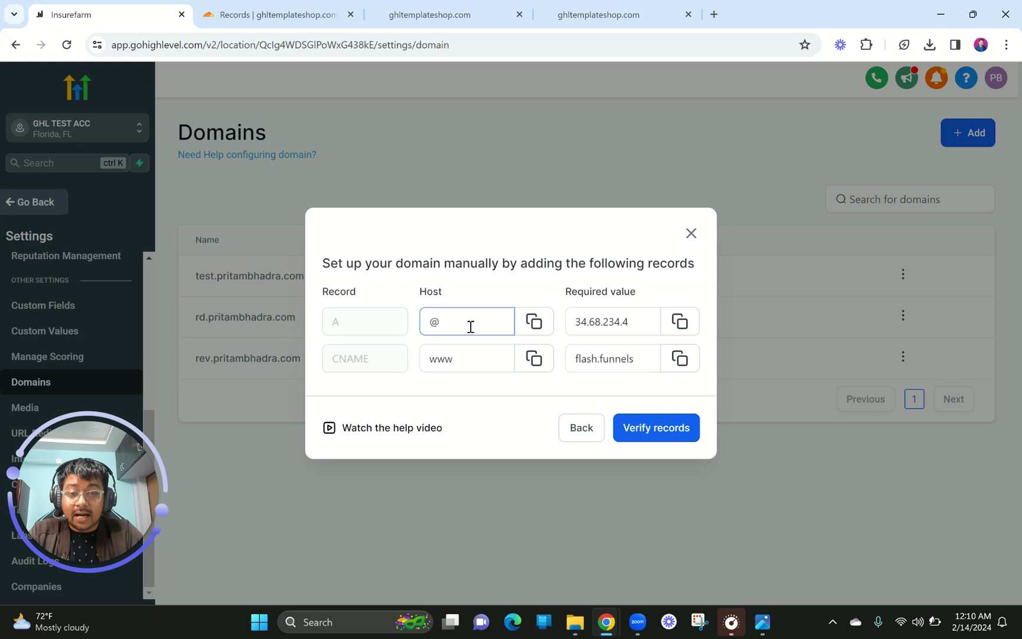
{"action": "left_click_drag", "start_coordinate": [323, 294], "coordinate": [451, 294]}
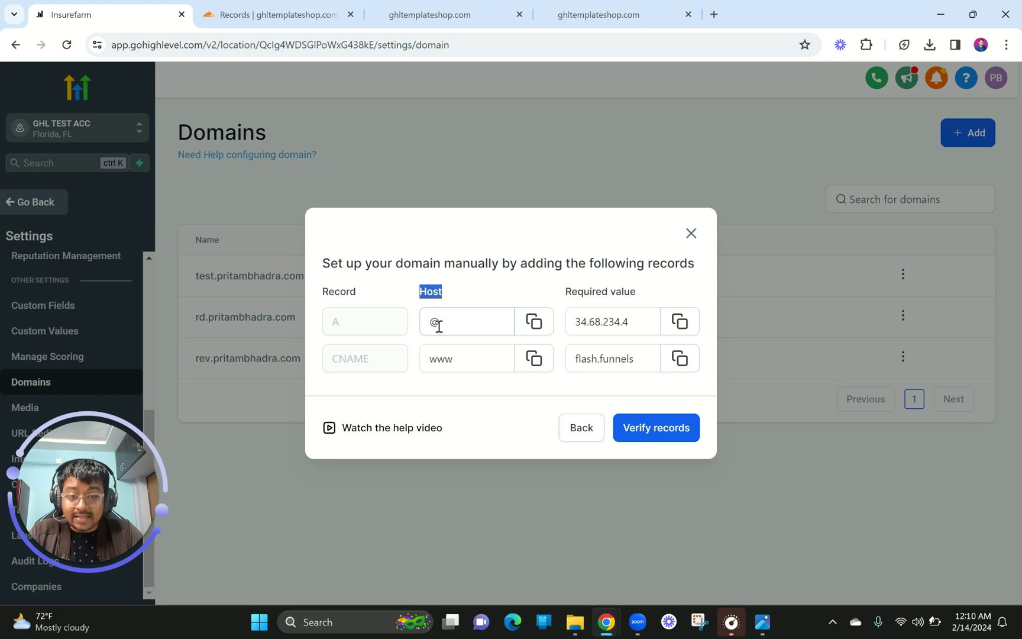
{"action": "left_click_drag", "start_coordinate": [566, 294], "coordinate": [651, 295]}
{"action": "left_click", "coordinate": [293, 7]}
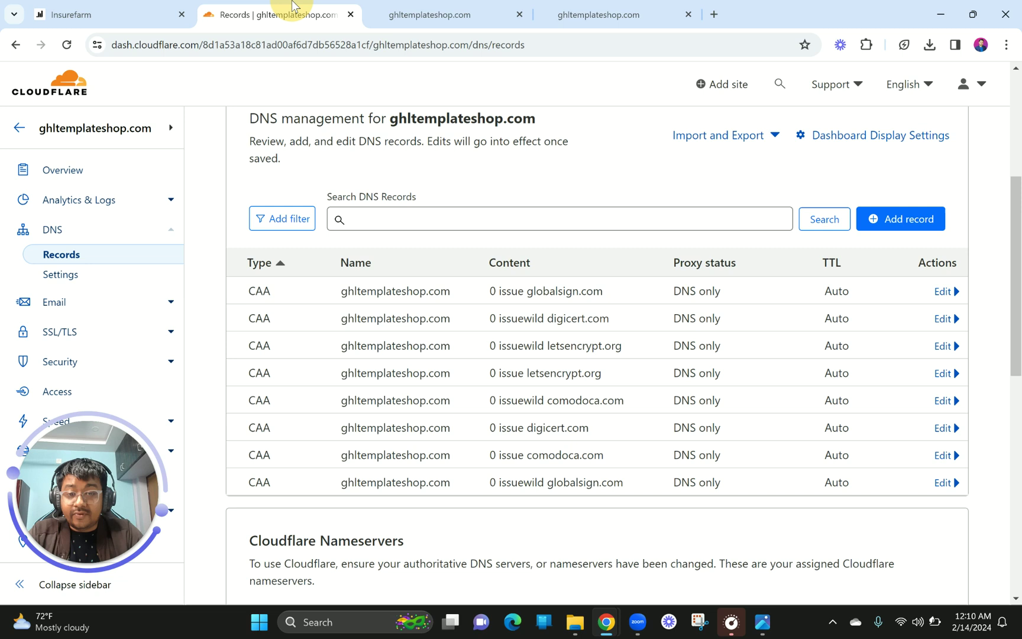
Start a new Cloudflare DNS record named @, copied from GoHighLevel
{"action": "left_click", "coordinate": [879, 228]}
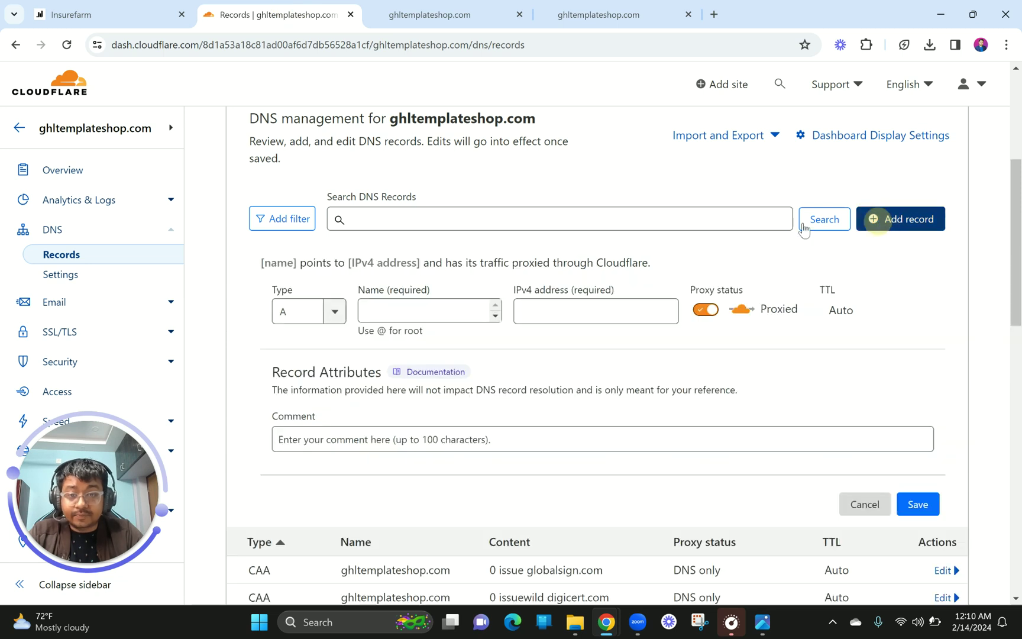
{"action": "left_click", "coordinate": [385, 304]}
{"action": "left_click", "coordinate": [118, 11]}
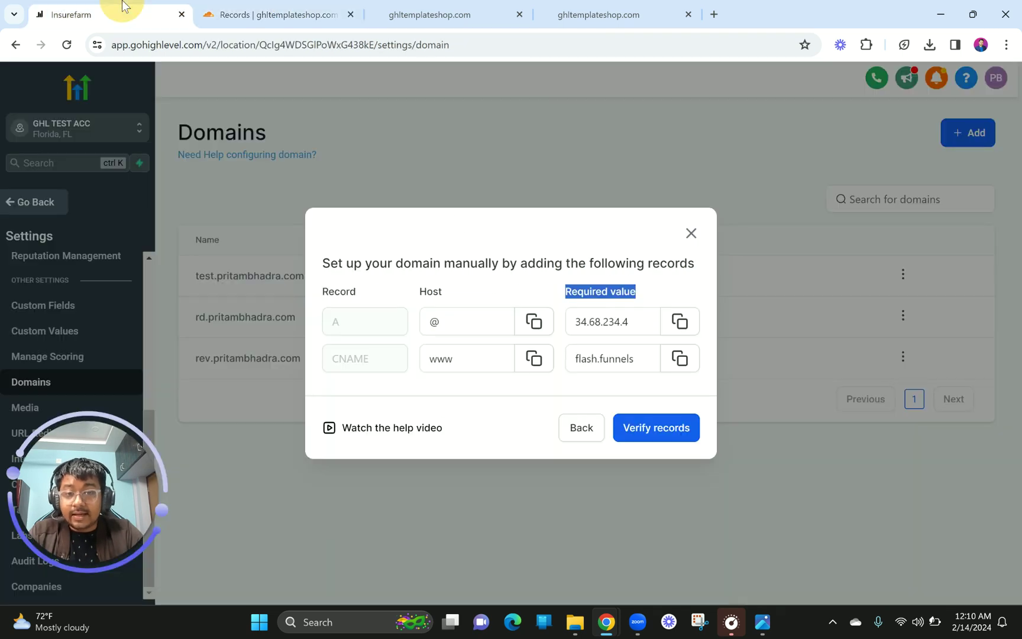
{"action": "left_click", "coordinate": [539, 331]}
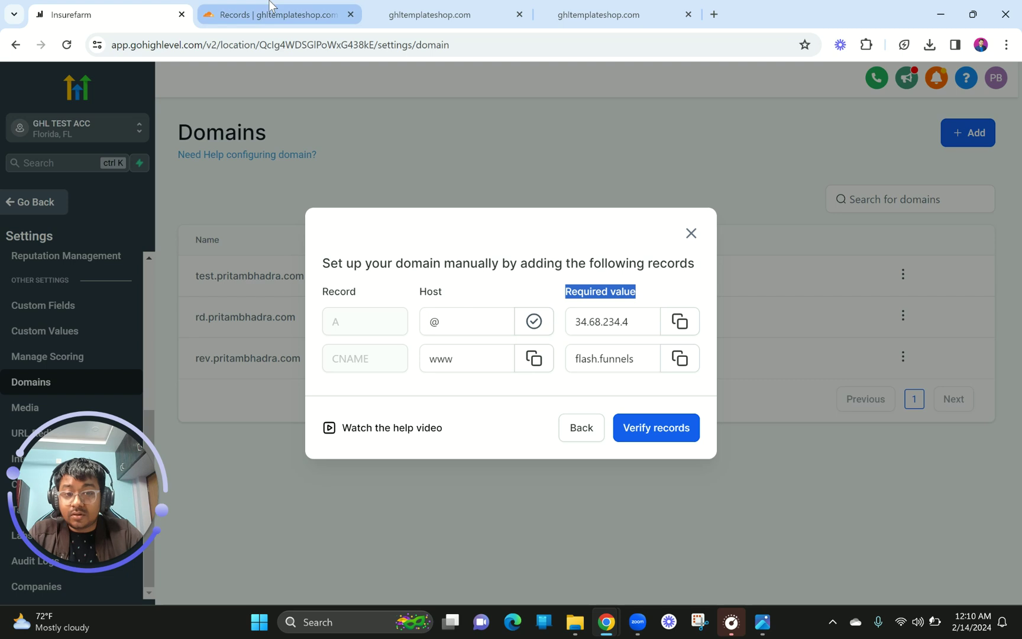
{"action": "left_click", "coordinate": [290, 8]}
{"action": "key", "text": "ctrl+v"}
Set the record's IPv4 address to 34.68.234.4, make it DNS only, and save
{"action": "left_click", "coordinate": [118, 13]}
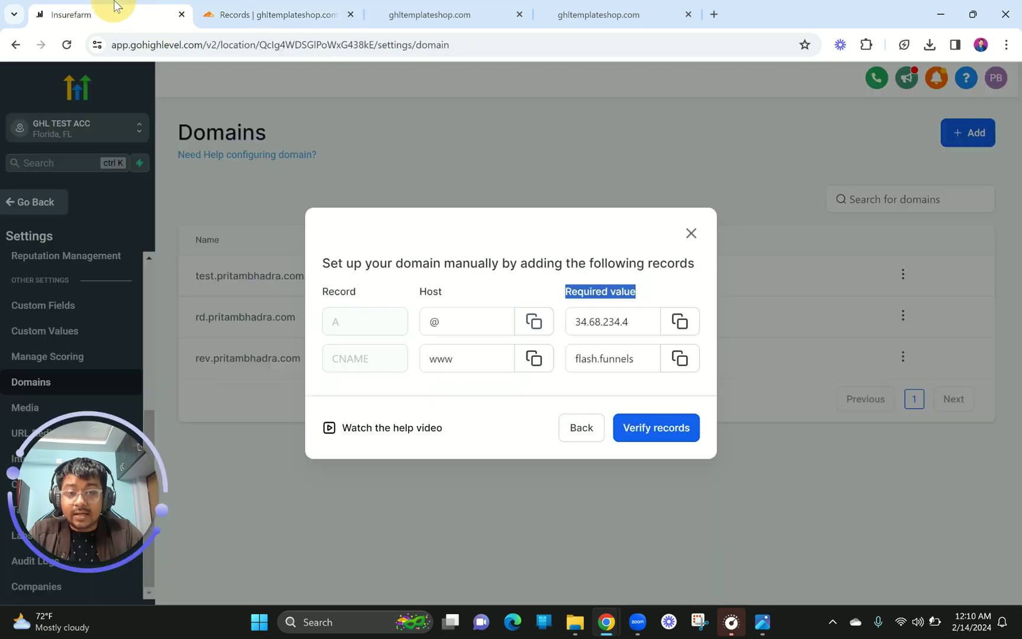
{"action": "left_click", "coordinate": [681, 324]}
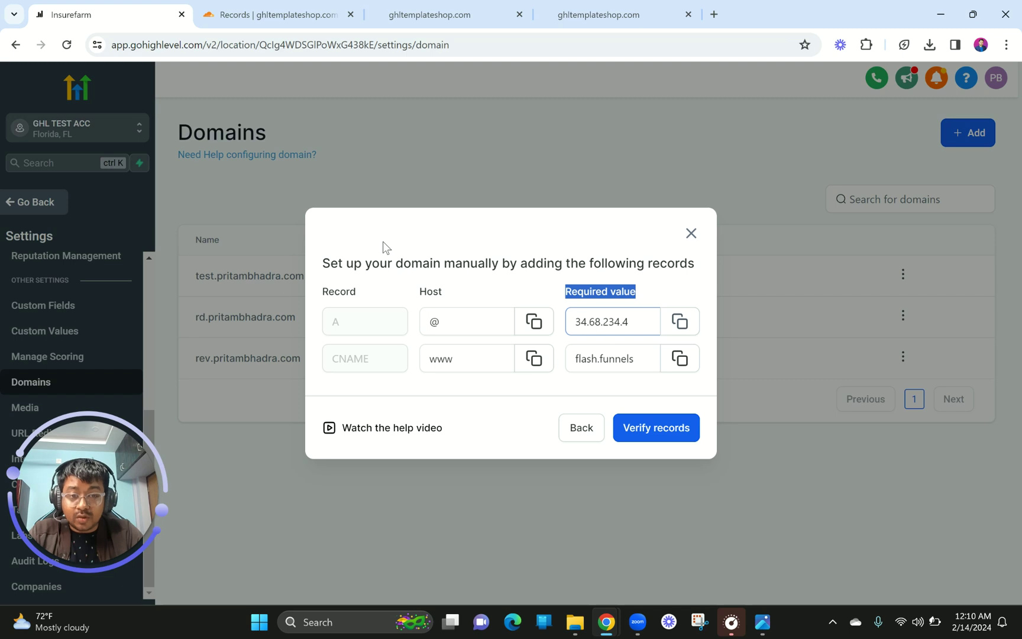
{"action": "left_click", "coordinate": [278, 14]}
{"action": "left_click", "coordinate": [560, 312]}
{"action": "key", "text": "ctrl+v"}
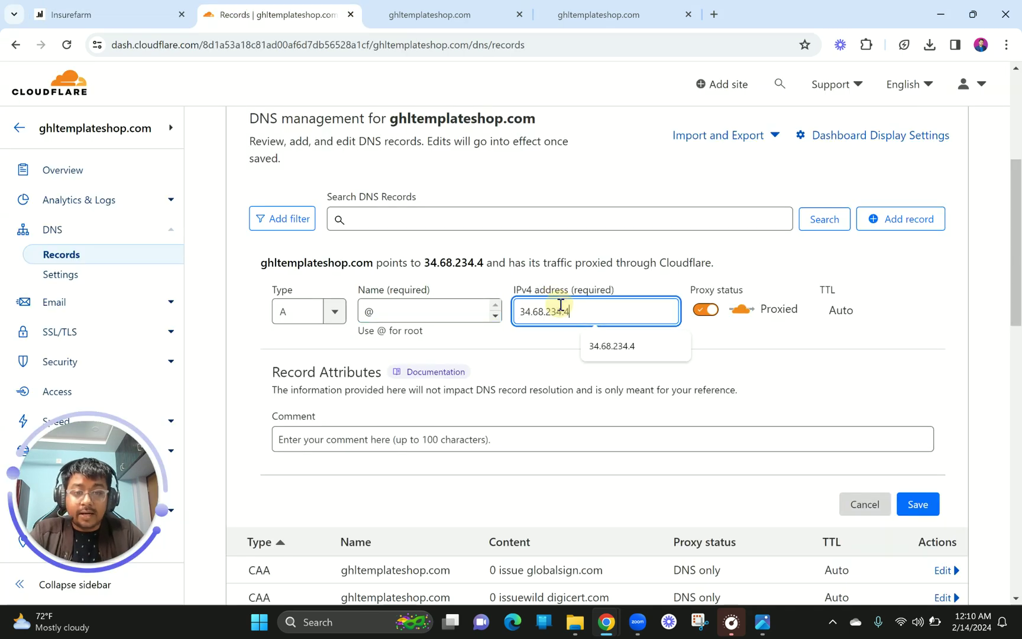
{"action": "left_click", "coordinate": [712, 310]}
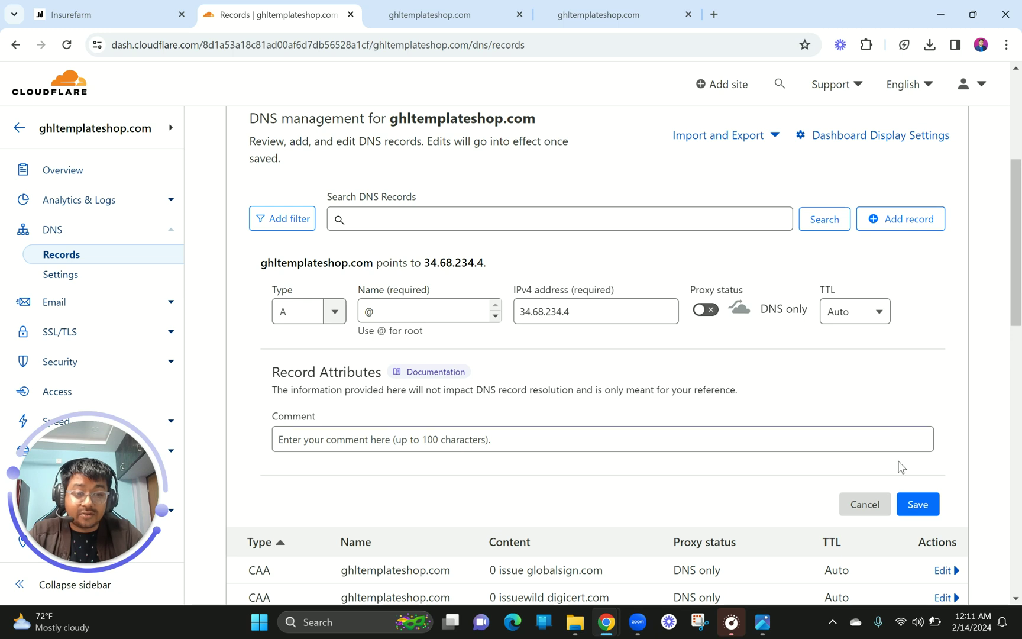
{"action": "left_click", "coordinate": [917, 503]}
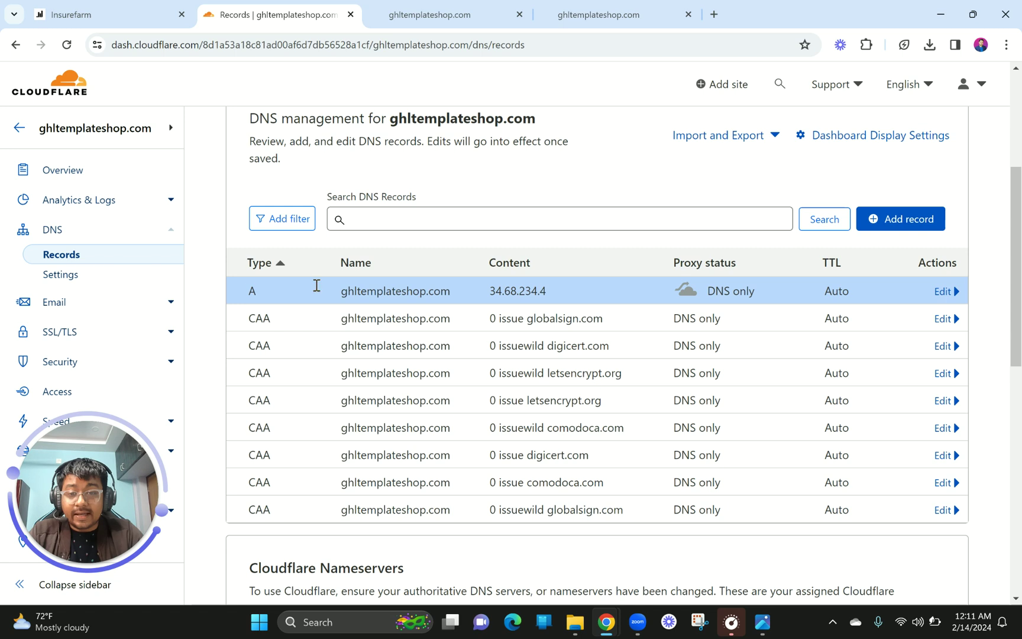
{"action": "left_click", "coordinate": [95, 7]}
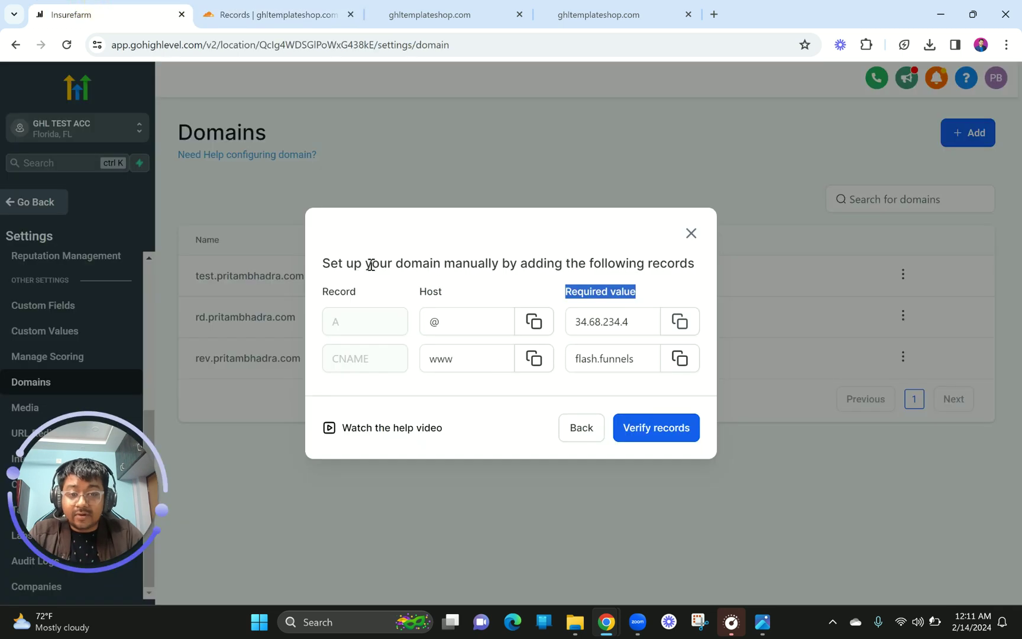
{"action": "left_click", "coordinate": [532, 362]}
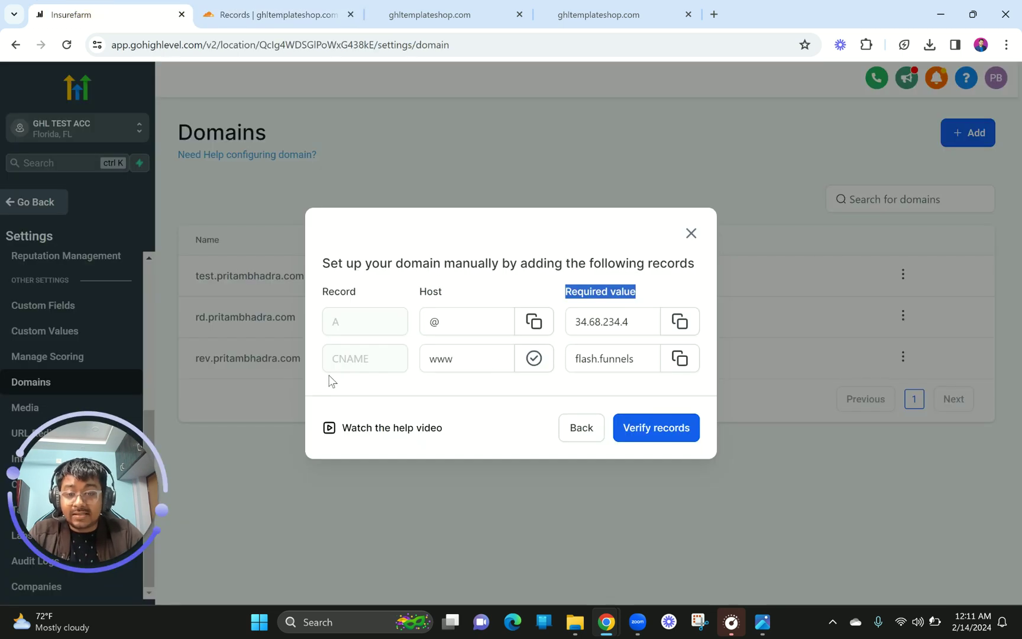
{"action": "left_click", "coordinate": [272, 14]}
{"action": "left_click", "coordinate": [300, 218]}
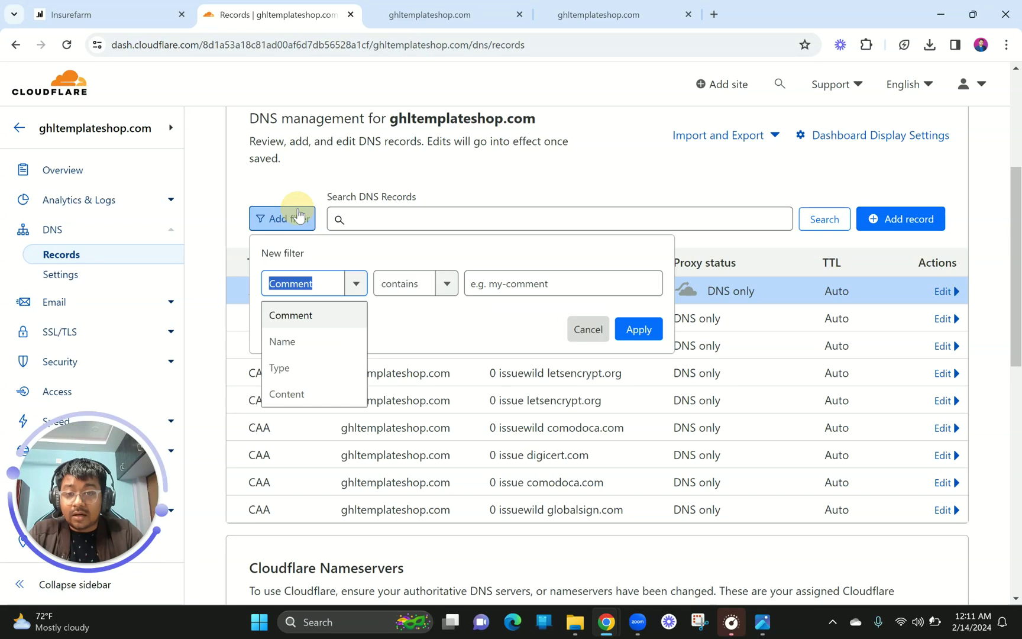
{"action": "scroll", "coordinate": [621, 219], "scroll_direction": "up", "scroll_amount": 1}
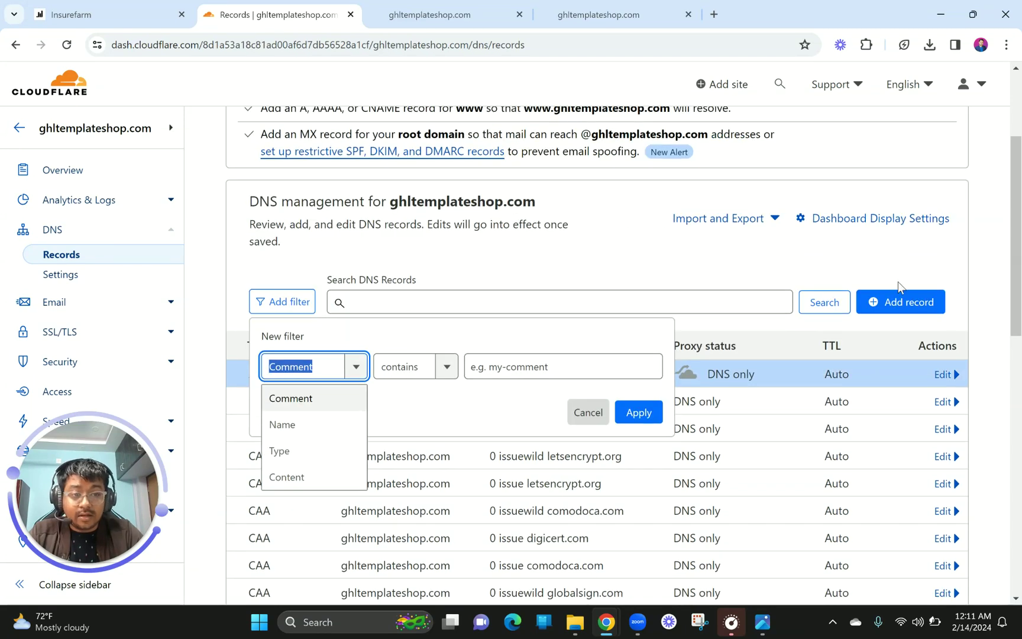
{"action": "left_click", "coordinate": [893, 301]}
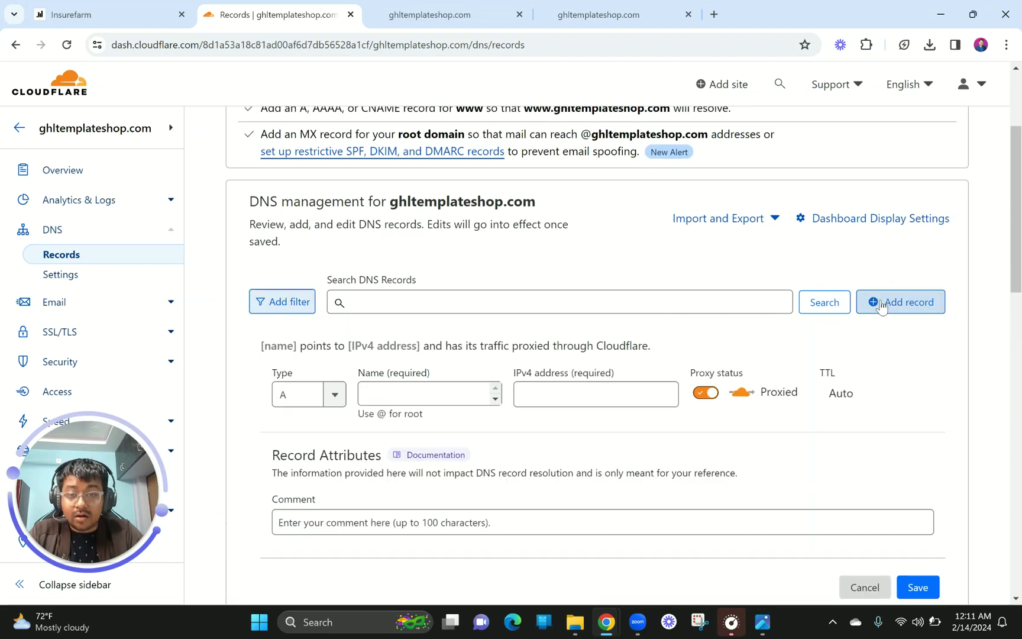
{"action": "left_click", "coordinate": [334, 393]}
{"action": "scroll", "coordinate": [320, 469], "scroll_direction": "down", "scroll_amount": 1}
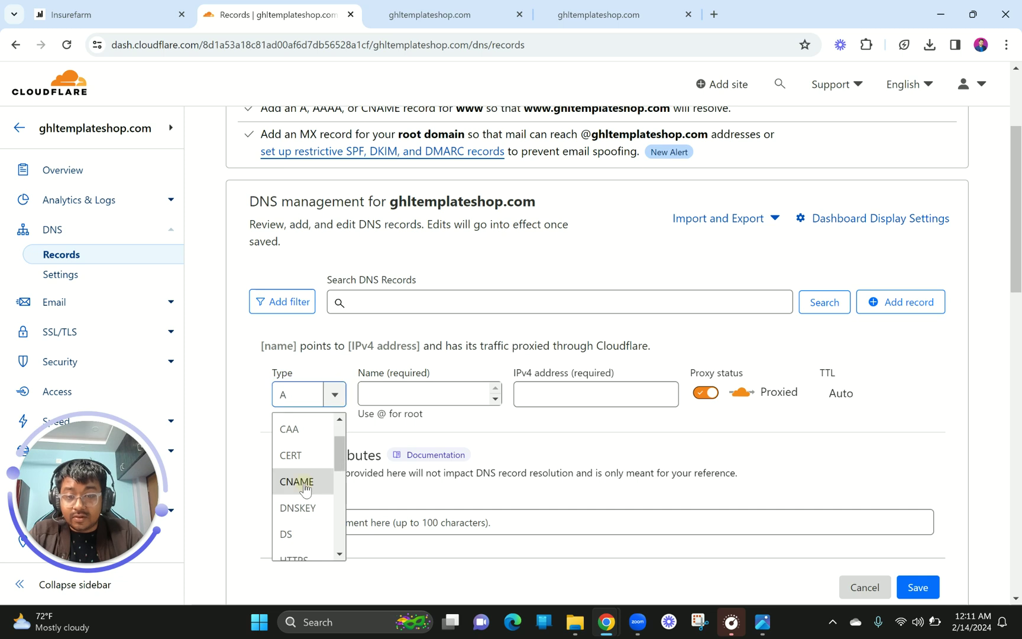
{"action": "left_click", "coordinate": [298, 482]}
{"action": "left_click", "coordinate": [420, 397]}
{"action": "type", "text": "www"}
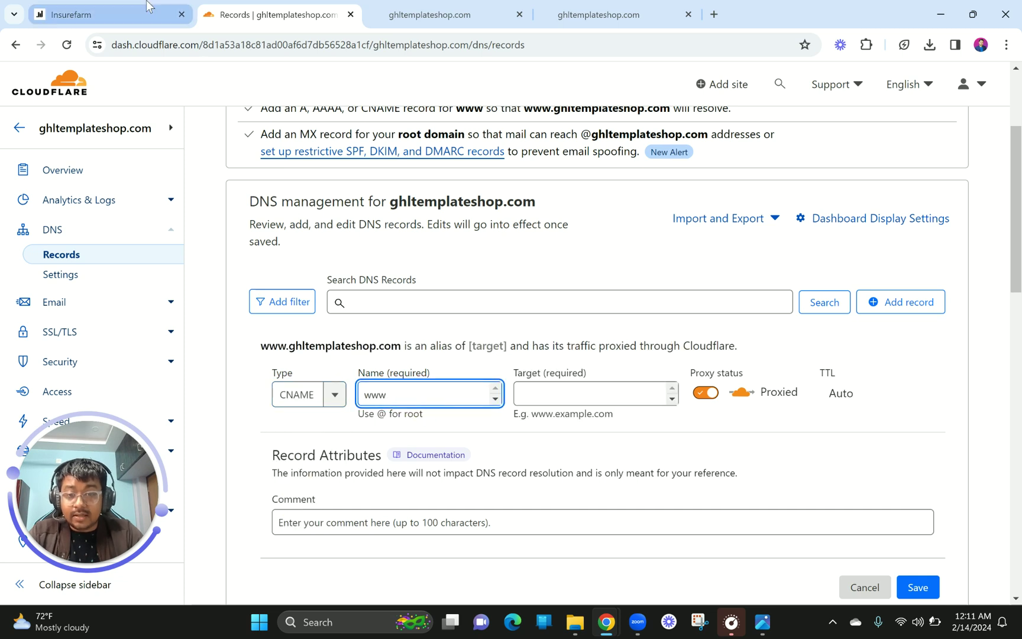
Target the CNAME at flash.funnels.msgsndr.com, set it to DNS only, and save
{"action": "left_click", "coordinate": [118, 12]}
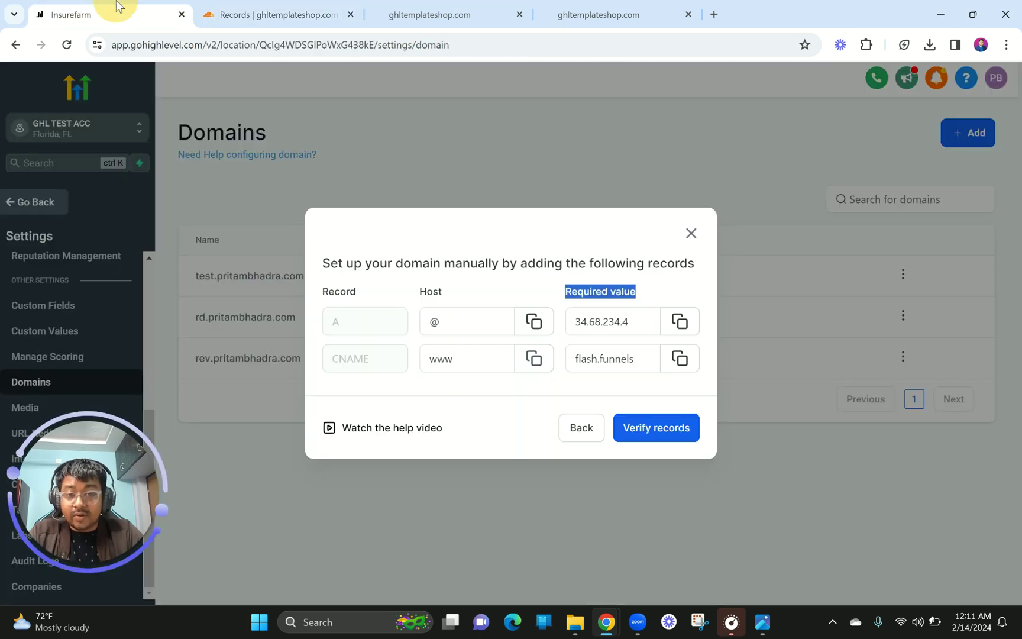
{"action": "left_click", "coordinate": [670, 366]}
{"action": "left_click", "coordinate": [260, 6]}
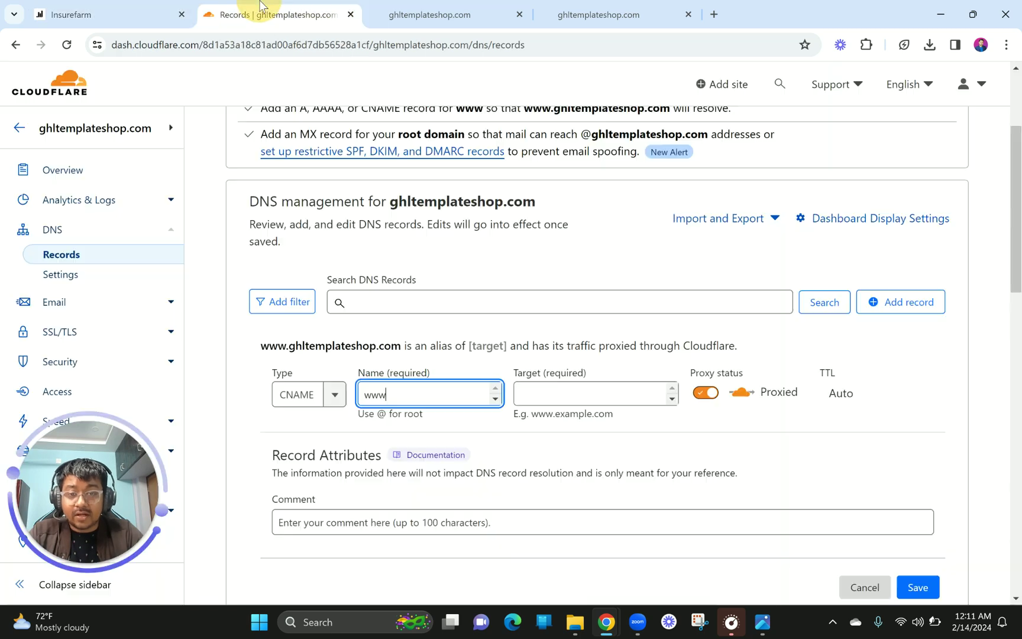
{"action": "left_click", "coordinate": [562, 395]}
{"action": "key", "text": "ctrl+v"}
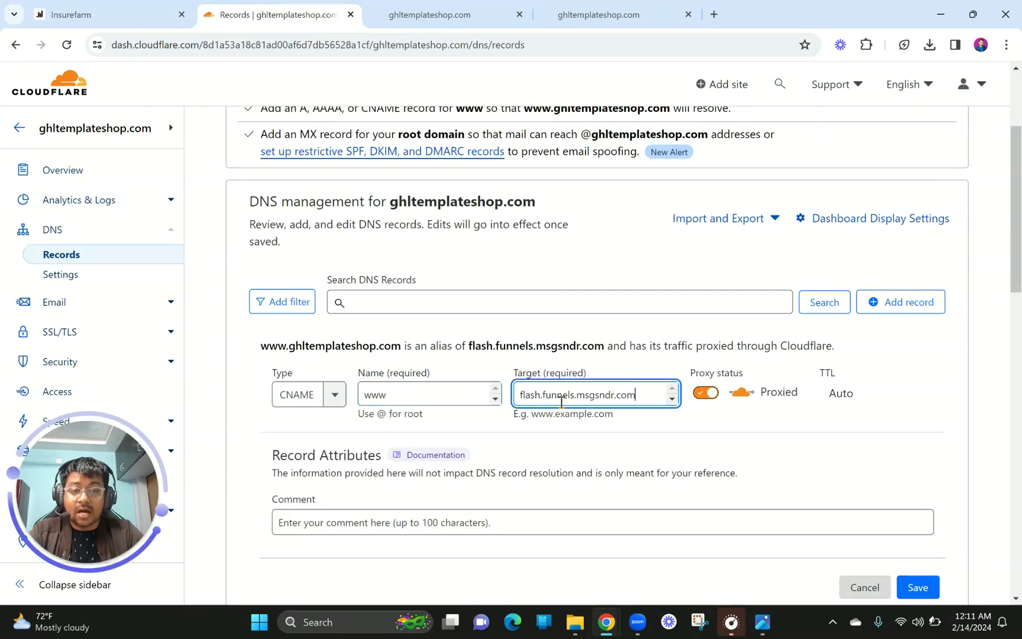
{"action": "left_click", "coordinate": [706, 394]}
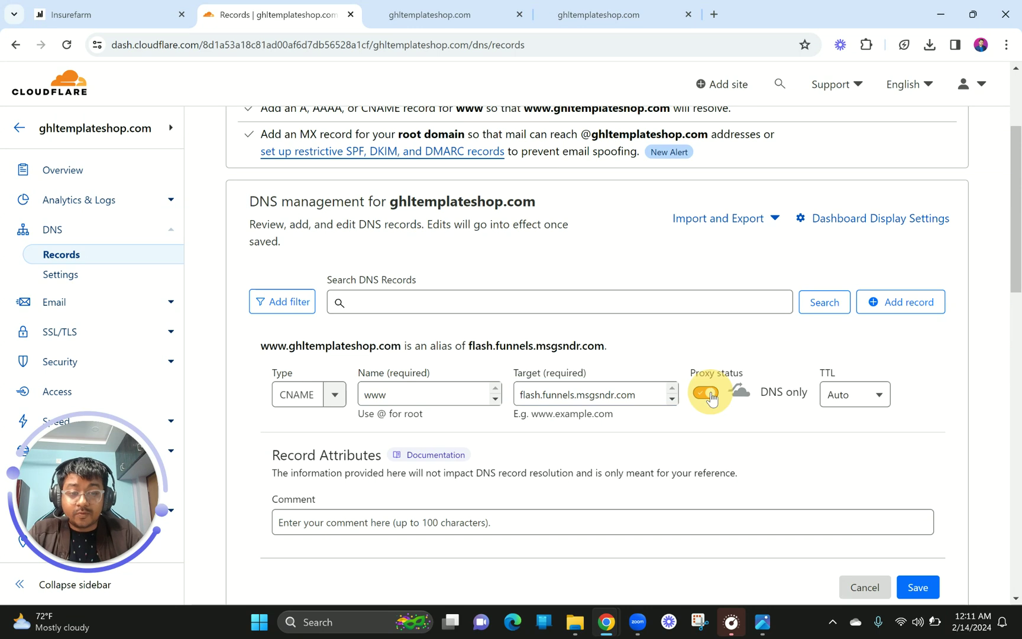
{"action": "scroll", "coordinate": [789, 437], "scroll_direction": "down", "scroll_amount": 3}
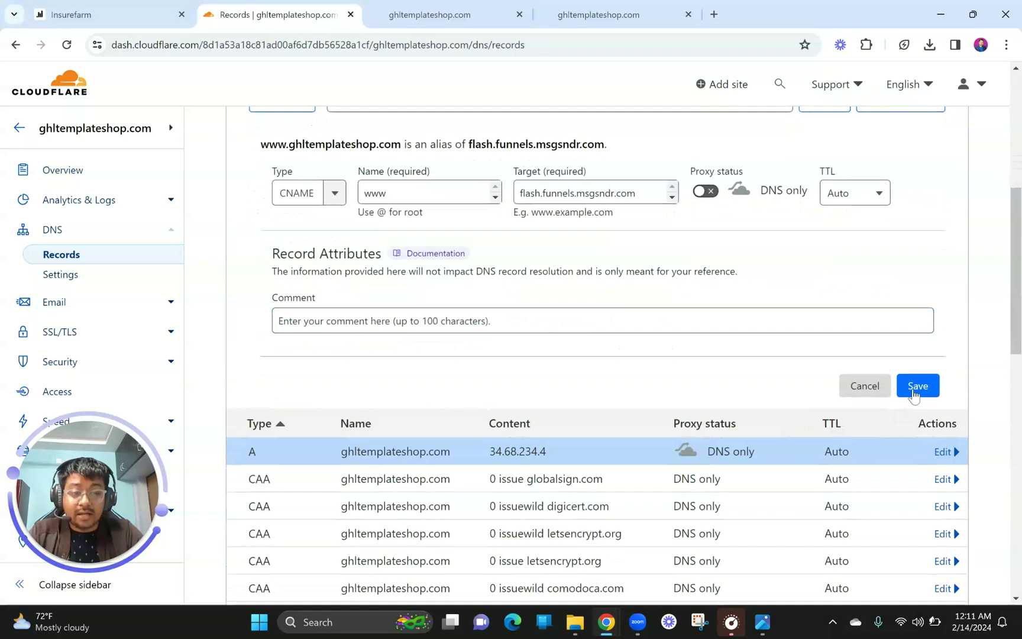
{"action": "left_click", "coordinate": [917, 386]}
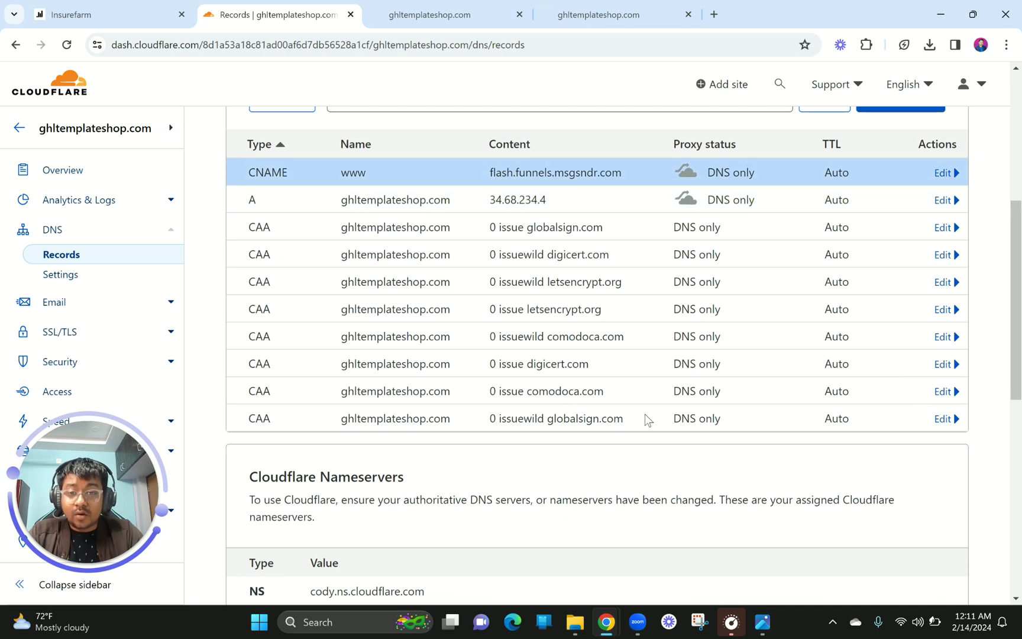
Review the new www CNAME and @ A records in Cloudflare's DNS list
{"action": "left_click_drag", "start_coordinate": [245, 175], "coordinate": [859, 203]}
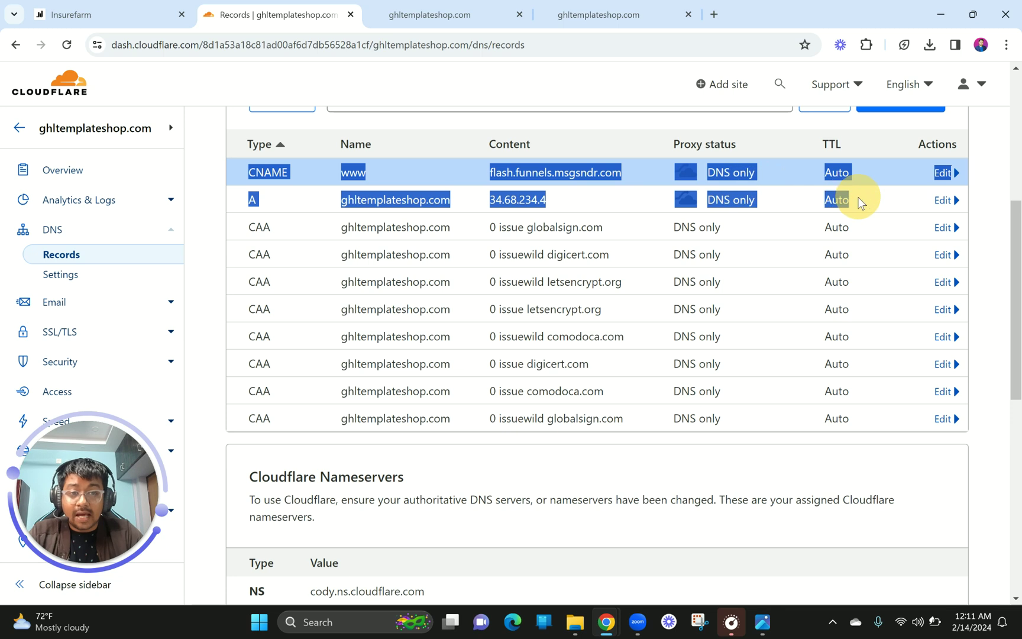
{"action": "scroll", "coordinate": [457, 237], "scroll_direction": "up", "scroll_amount": 4}
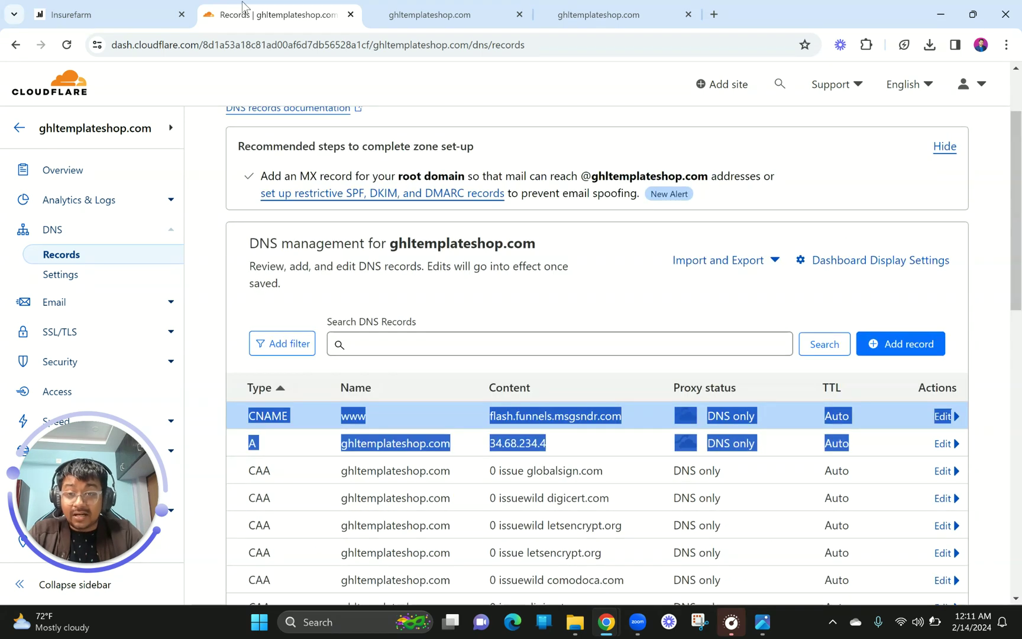
{"action": "left_click", "coordinate": [89, 14]}
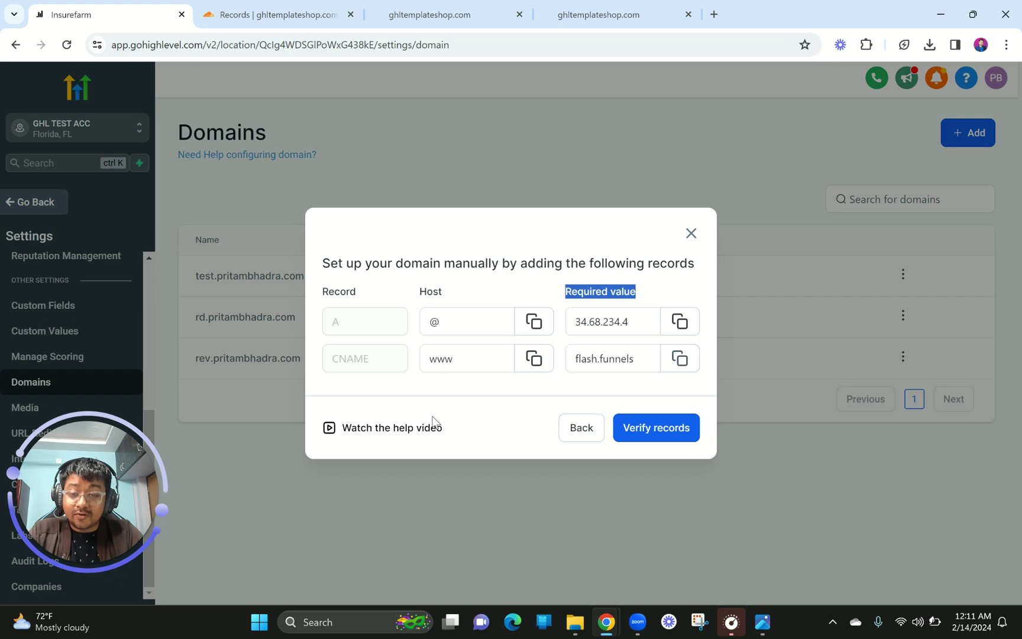
{"action": "left_click", "coordinate": [662, 437]}
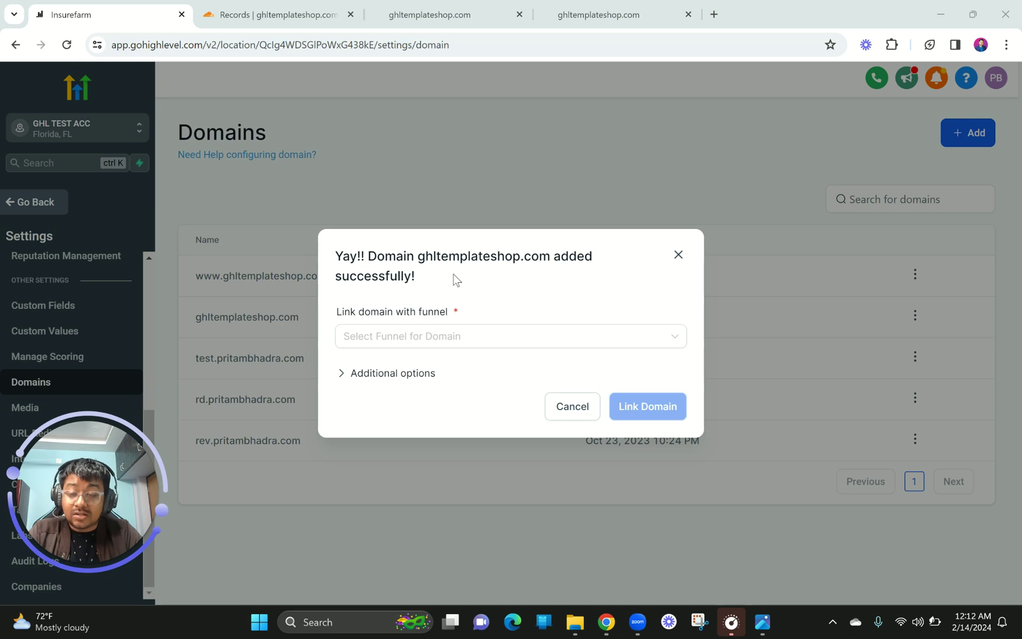
Link ghltemplateshop.com to Consulting Firm Website, default step Home, 404 page Consulting Firm Website / Home
{"action": "left_click", "coordinate": [435, 334]}
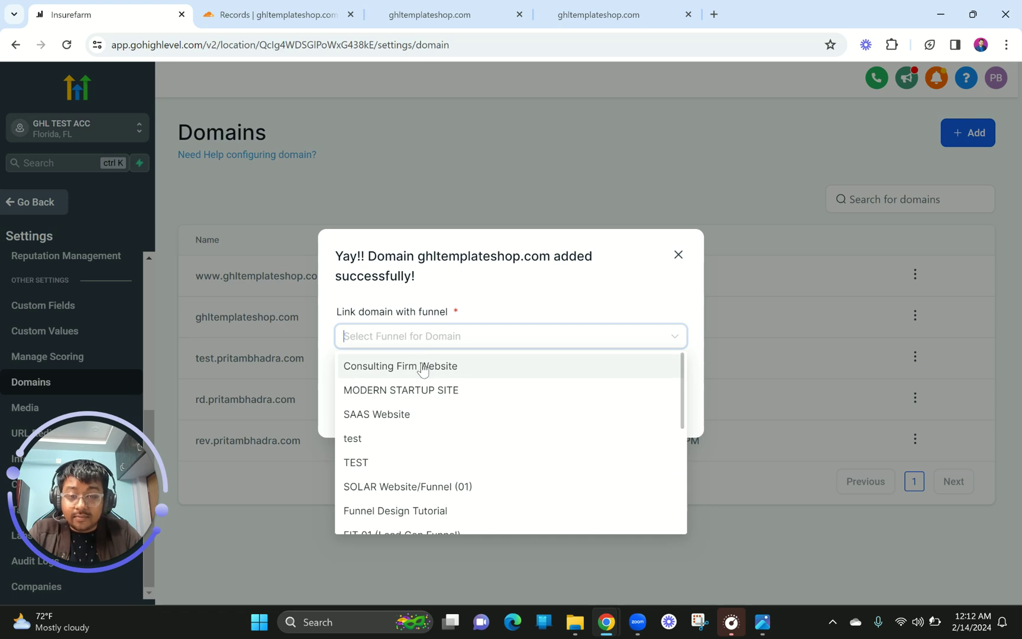
{"action": "left_click", "coordinate": [424, 366]}
{"action": "left_click", "coordinate": [408, 371]}
{"action": "left_click", "coordinate": [411, 395]}
{"action": "left_click", "coordinate": [410, 407]}
{"action": "left_click", "coordinate": [413, 418]}
{"action": "left_click", "coordinate": [422, 234]}
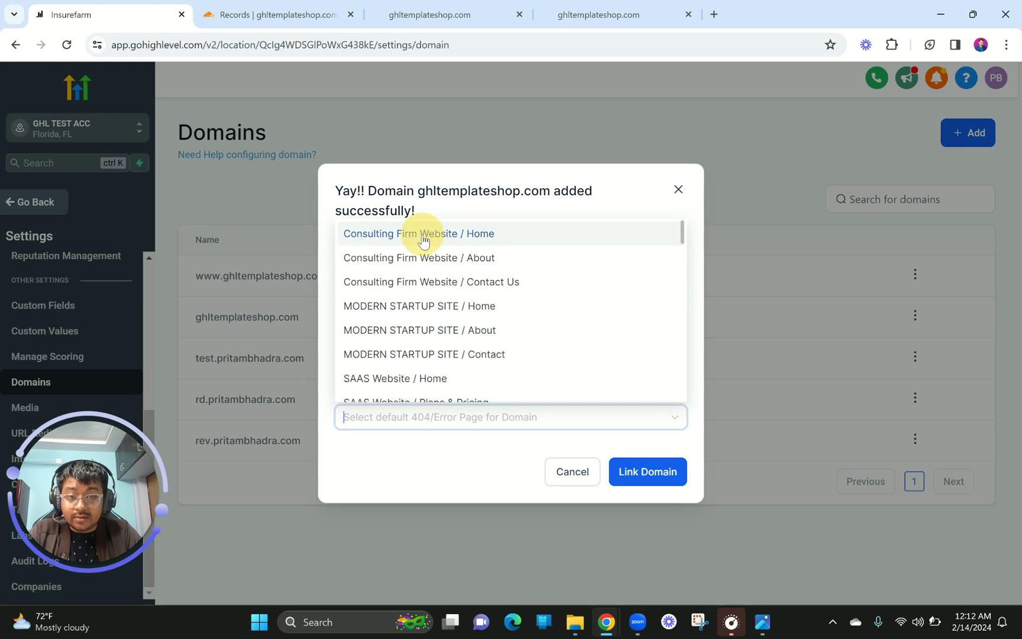
{"action": "left_click", "coordinate": [645, 476]}
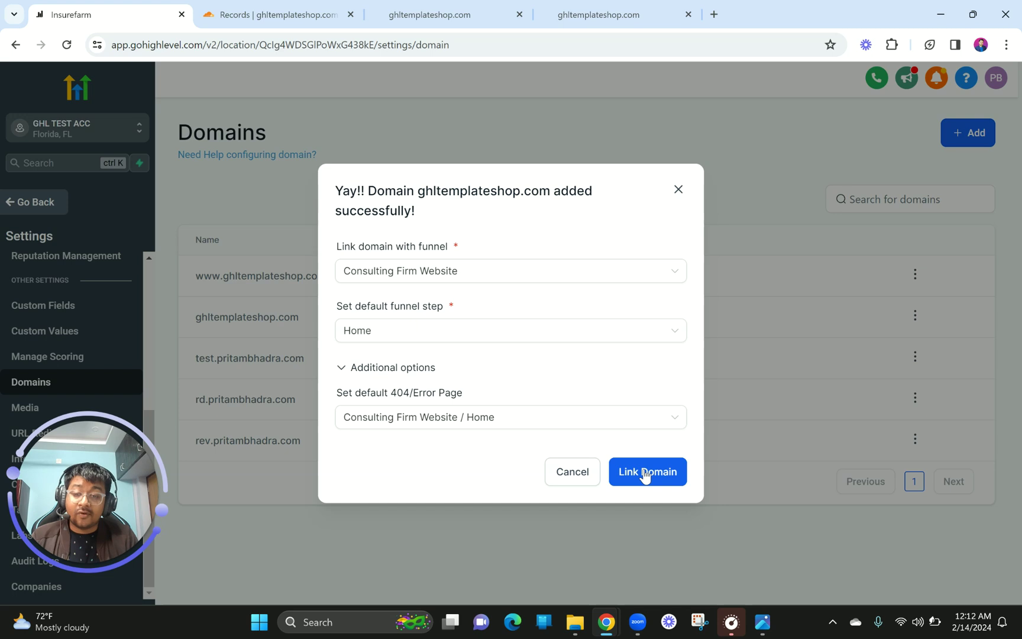
{"action": "left_click", "coordinate": [645, 473]}
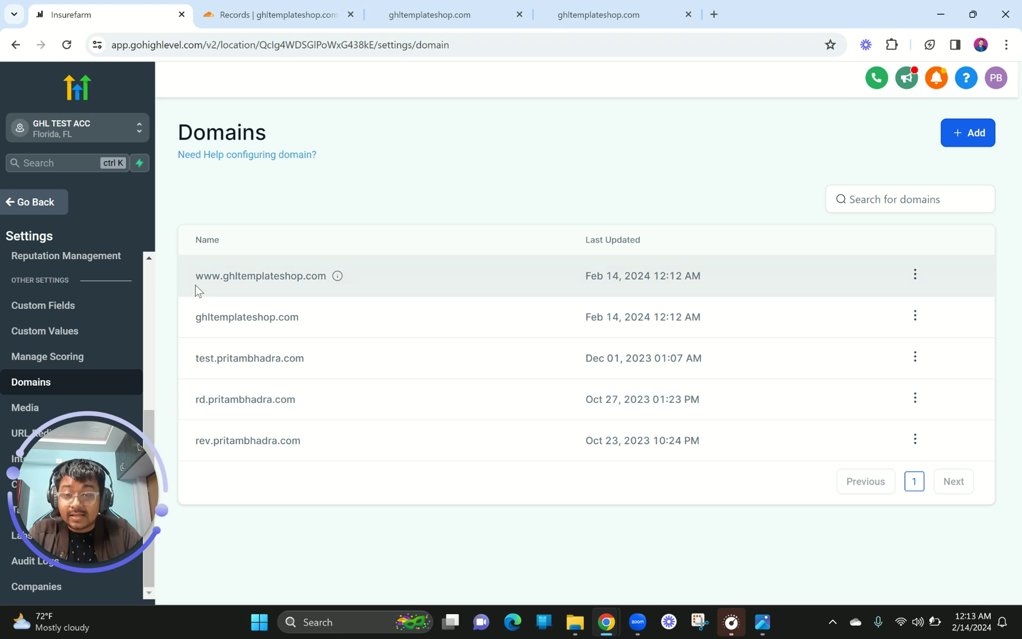
Close the old site tabs and load ghltemplateshop.com in a new tab
{"action": "left_click_drag", "start_coordinate": [196, 286], "coordinate": [335, 278]}
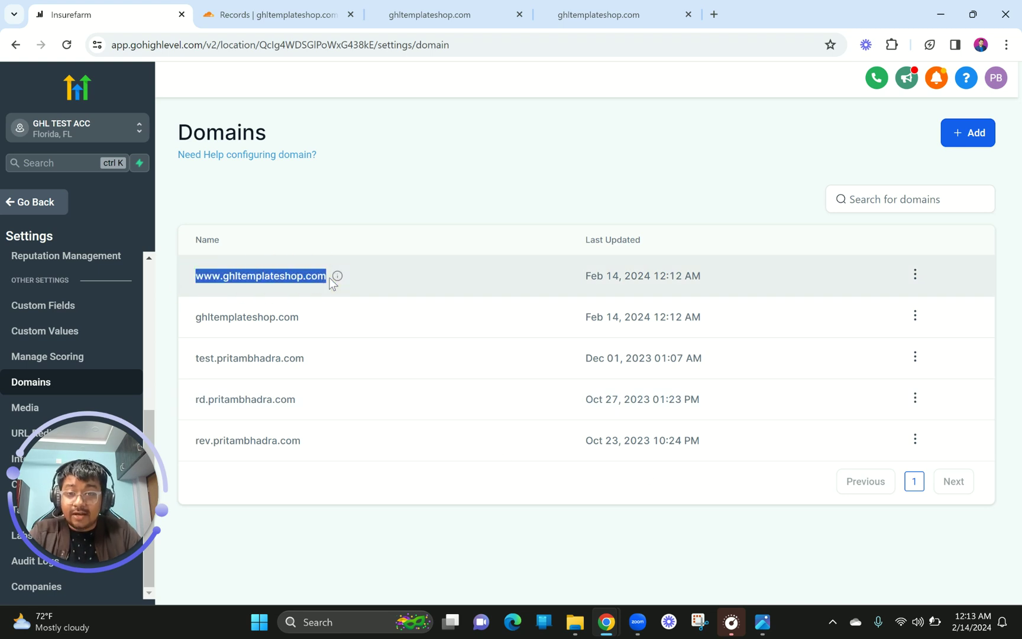
{"action": "left_click", "coordinate": [429, 15]}
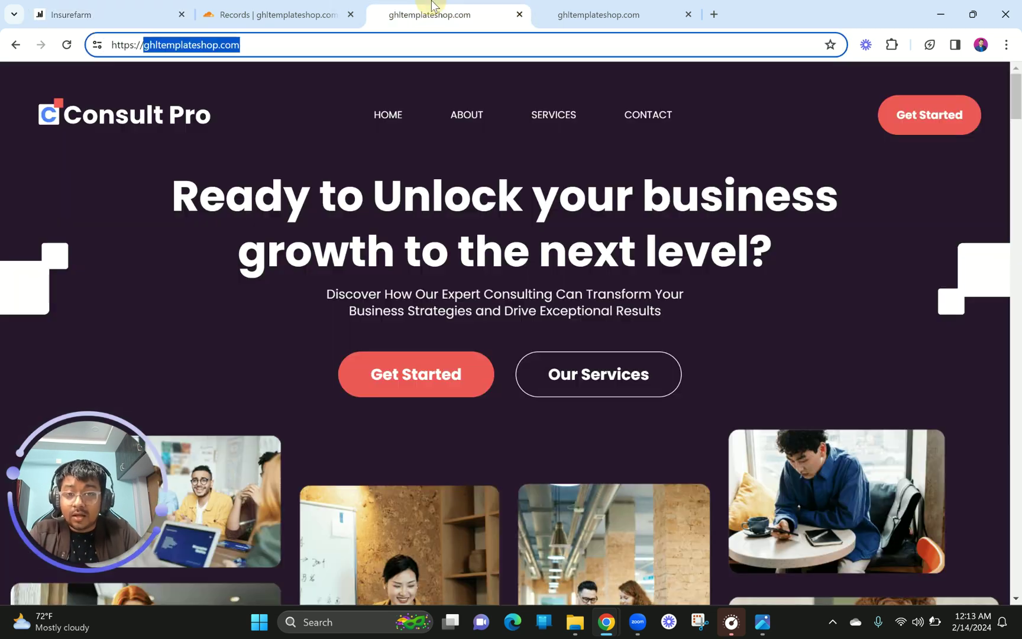
{"action": "left_click", "coordinate": [520, 14]}
{"action": "left_click", "coordinate": [523, 14]}
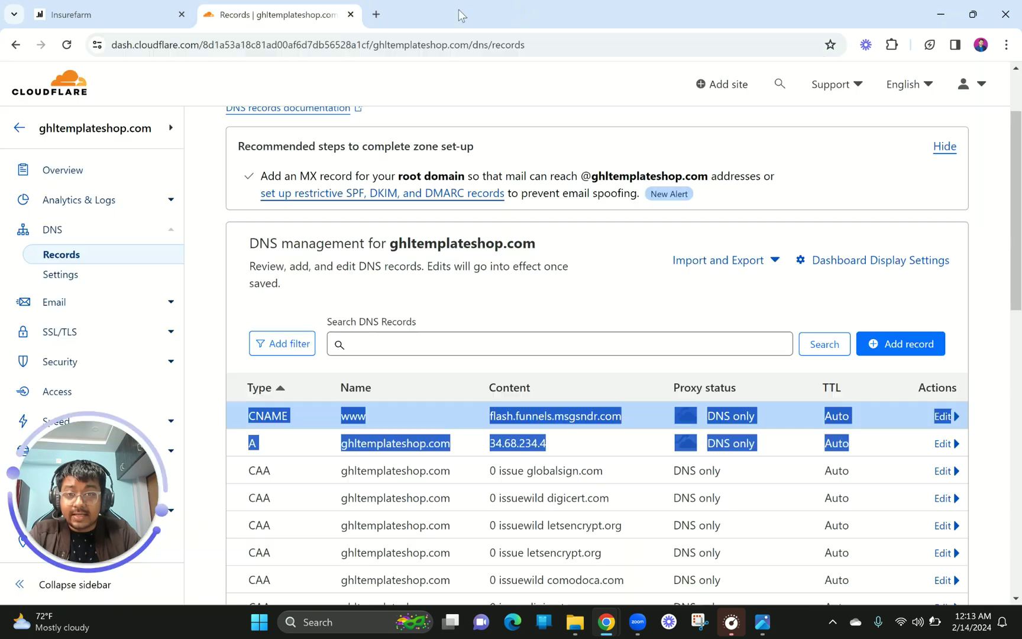
{"action": "left_click", "coordinate": [377, 15]}
{"action": "key", "text": "ctrl+v"}
{"action": "key", "text": "Return"}
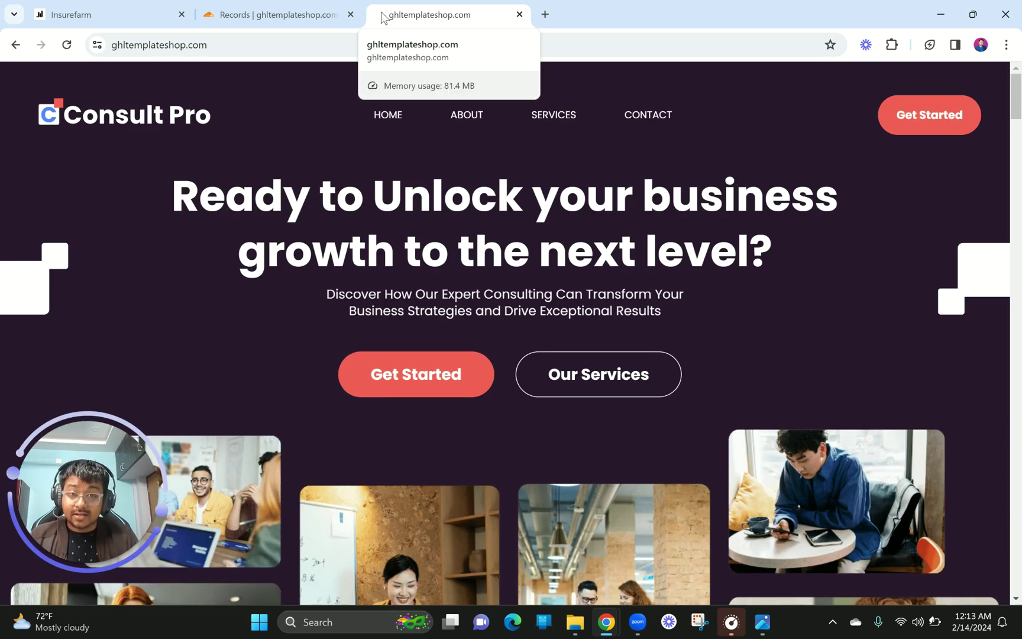
{"action": "scroll", "coordinate": [482, 260], "scroll_direction": "down", "scroll_amount": 15}
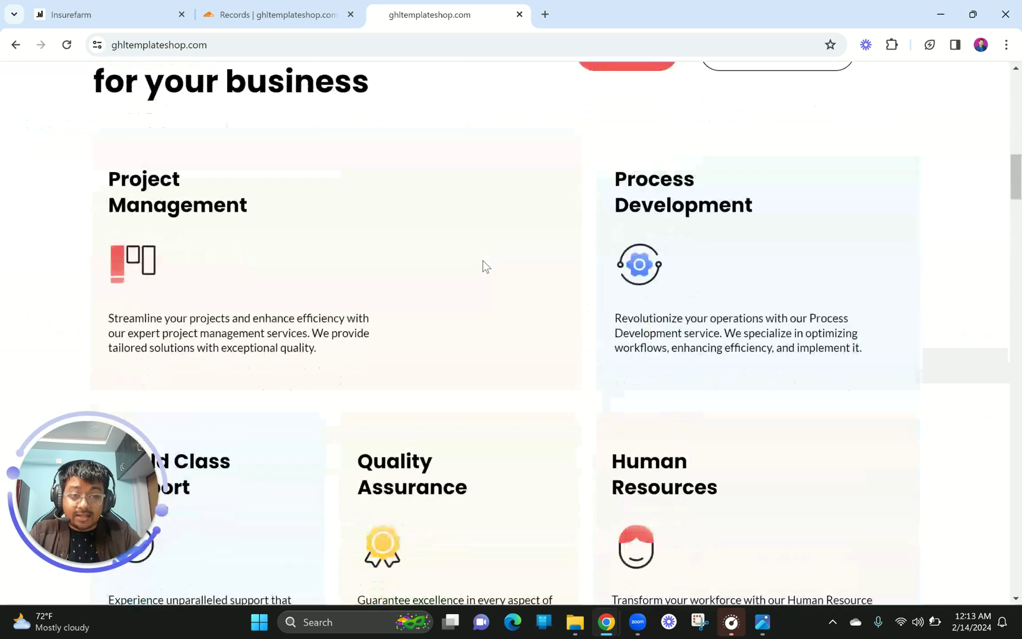
{"action": "scroll", "coordinate": [482, 265], "scroll_direction": "up", "scroll_amount": 10}
{"action": "left_click", "coordinate": [234, 48]}
{"action": "double_click", "coordinate": [232, 48]}
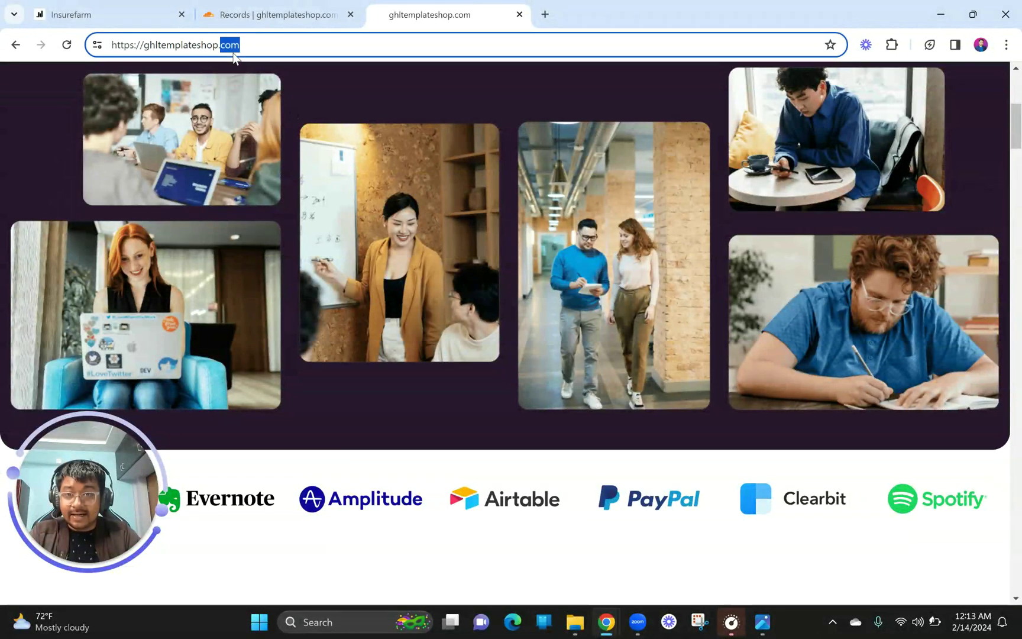
{"action": "left_click", "coordinate": [146, 46]}
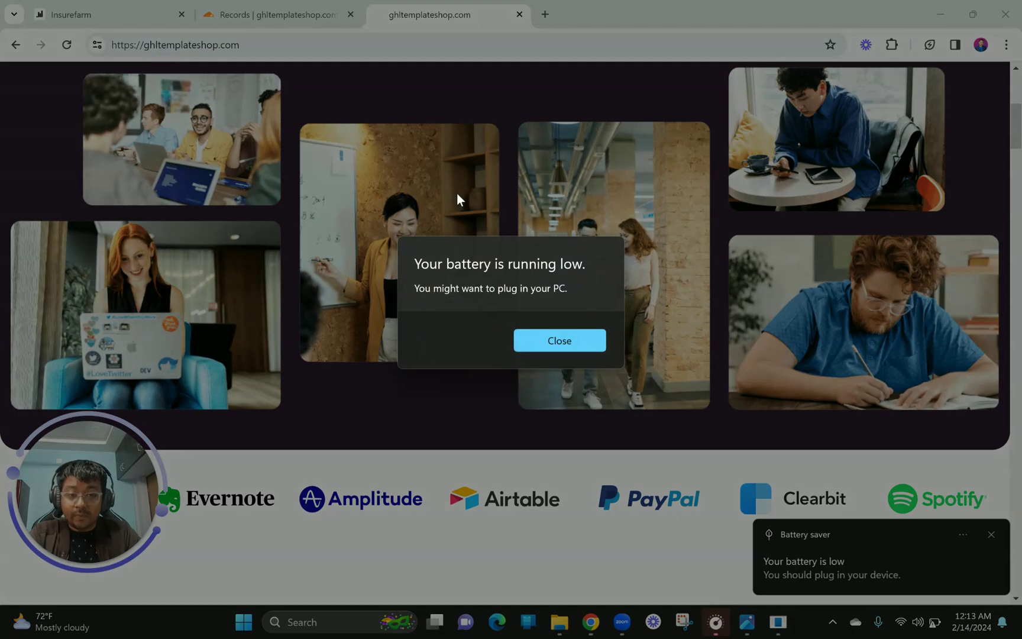
{"action": "left_click", "coordinate": [562, 336]}
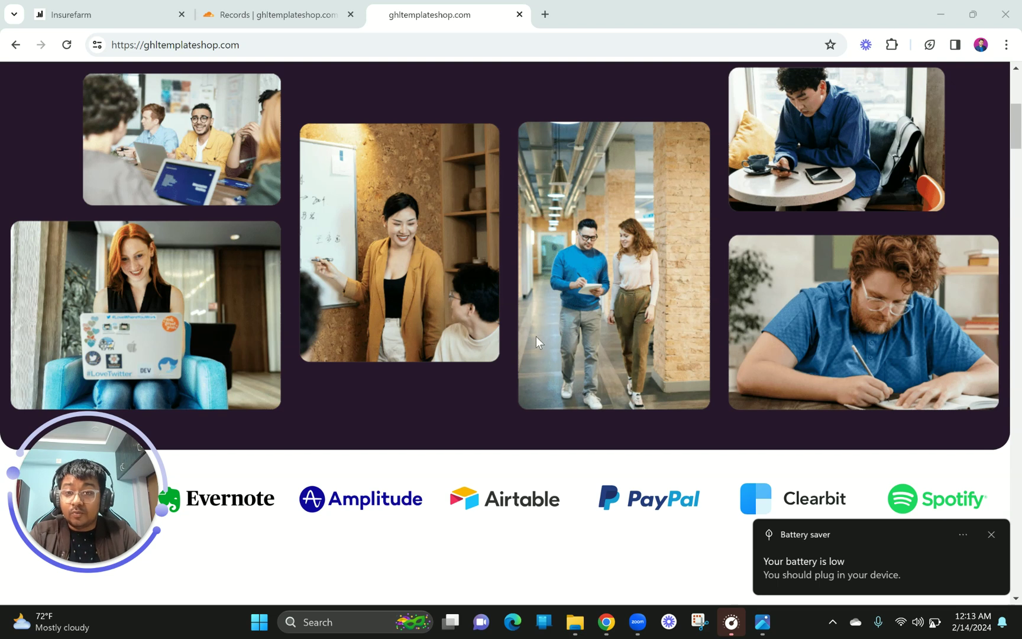
{"action": "left_click", "coordinate": [148, 46]}
{"action": "left_click", "coordinate": [144, 47]}
{"action": "type", "text": "www"}
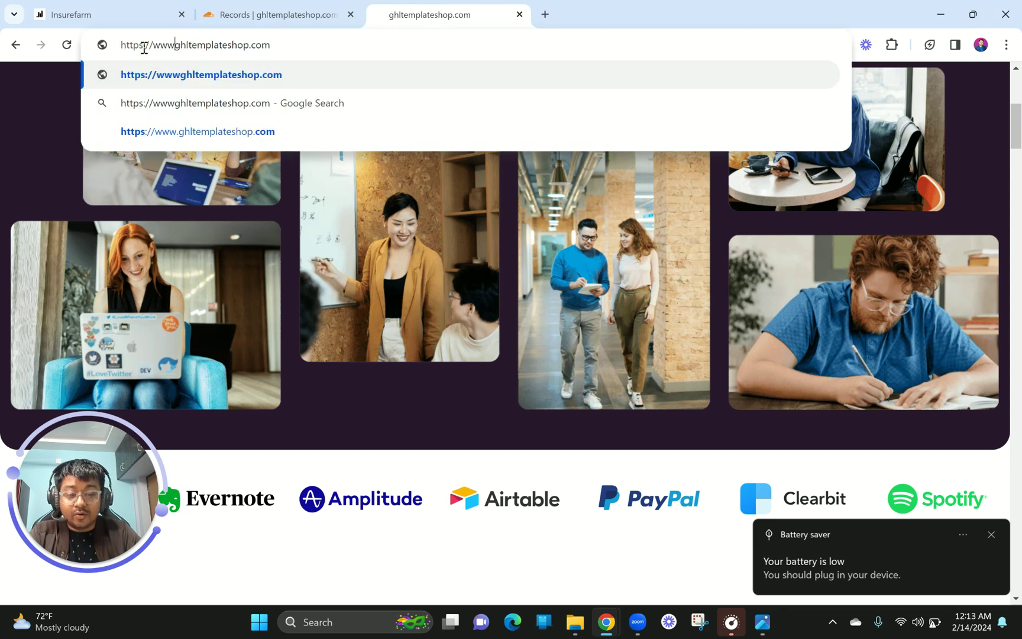
{"action": "type", "text": "."}
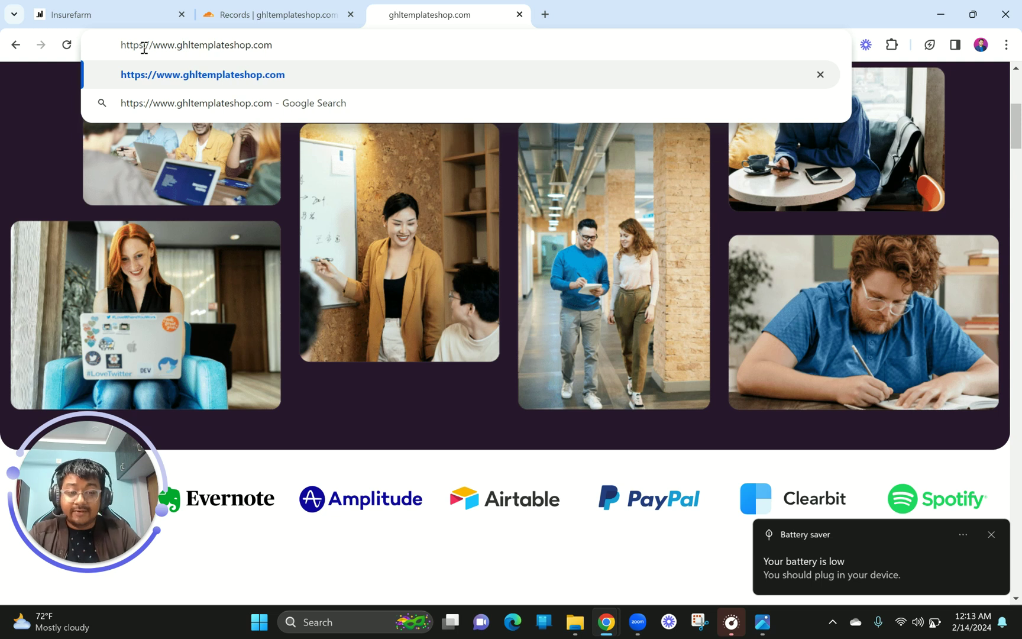
{"action": "key", "text": "Return"}
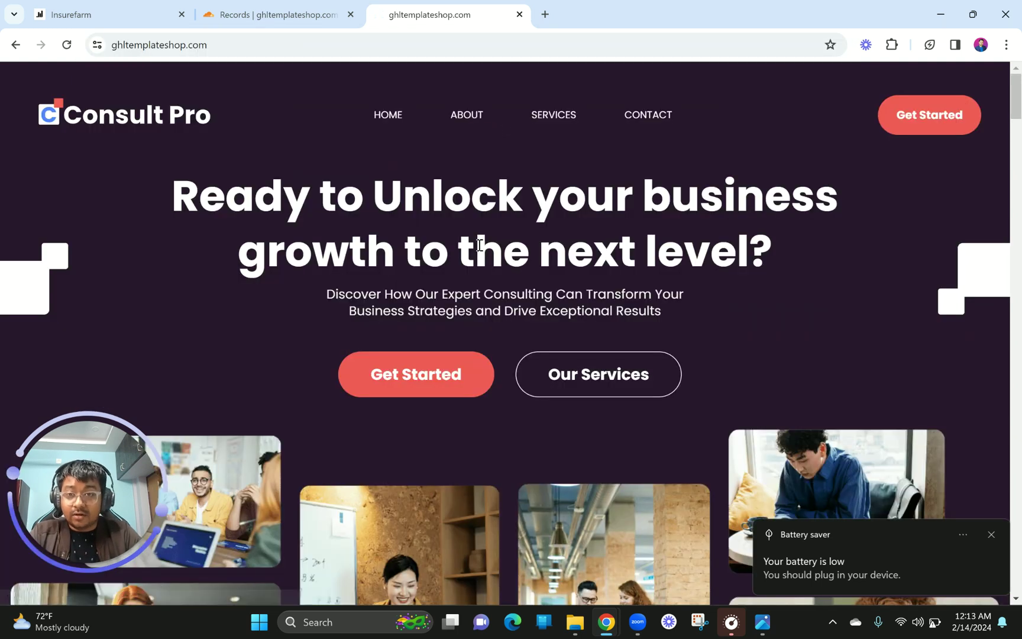
{"action": "double_click", "coordinate": [242, 44]}
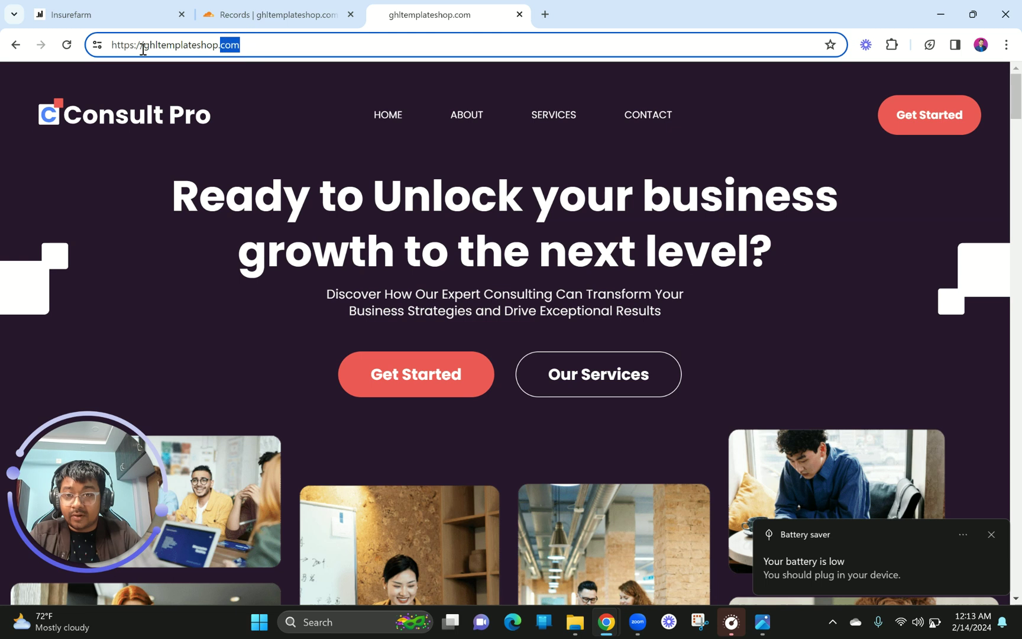
{"action": "scroll", "coordinate": [400, 347], "scroll_direction": "down", "scroll_amount": 8}
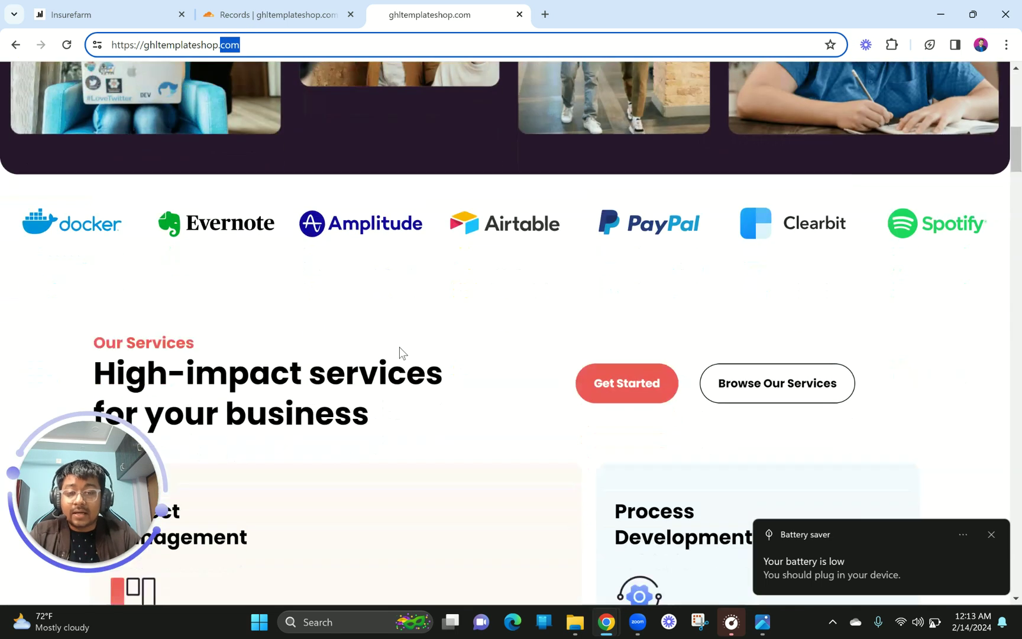
{"action": "scroll", "coordinate": [399, 352], "scroll_direction": "down", "scroll_amount": 12}
{"action": "scroll", "coordinate": [400, 352], "scroll_direction": "up", "scroll_amount": 20}
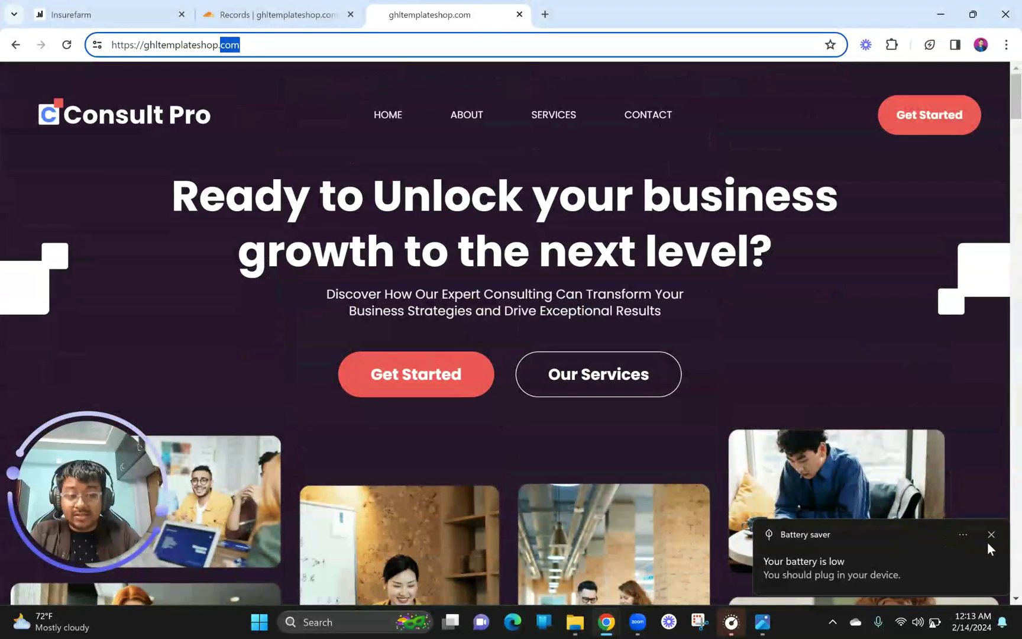
{"action": "left_click", "coordinate": [992, 535]}
{"action": "left_click", "coordinate": [86, 7]}
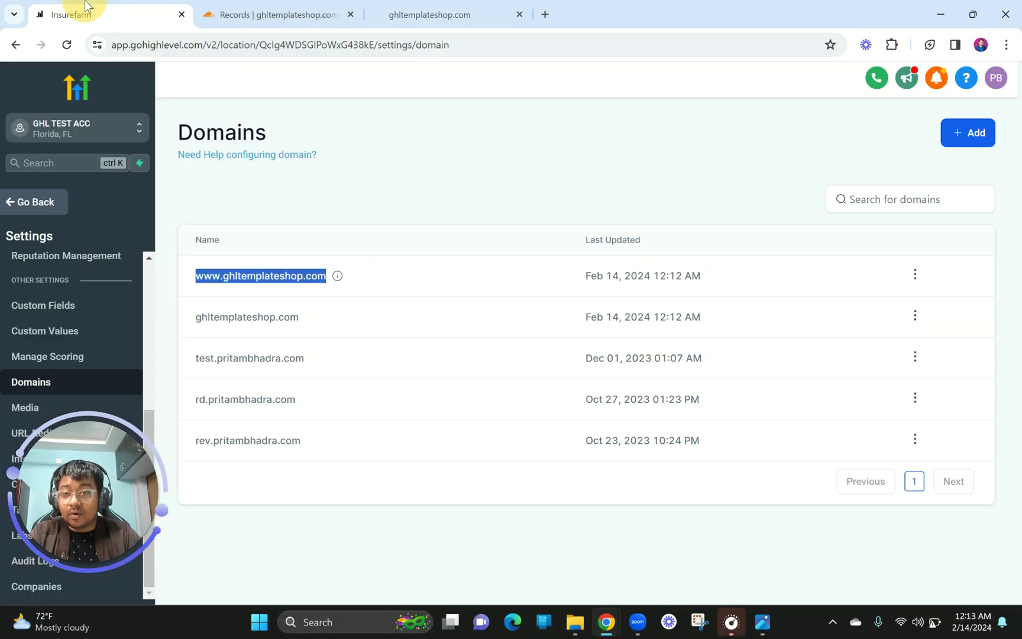